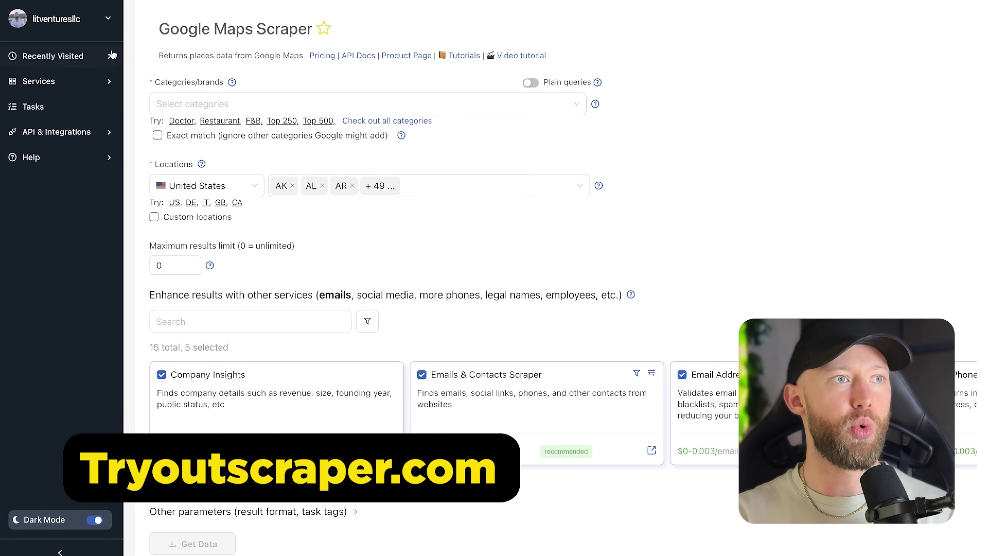
- Set the Google Maps scraper's business category to Landscaper
mouse_move(113, 56)
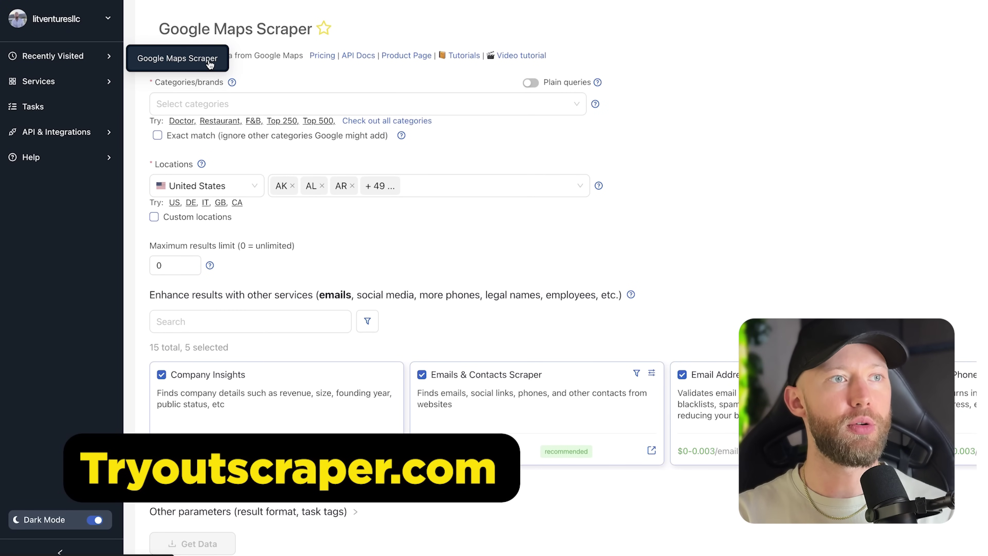
click(249, 102)
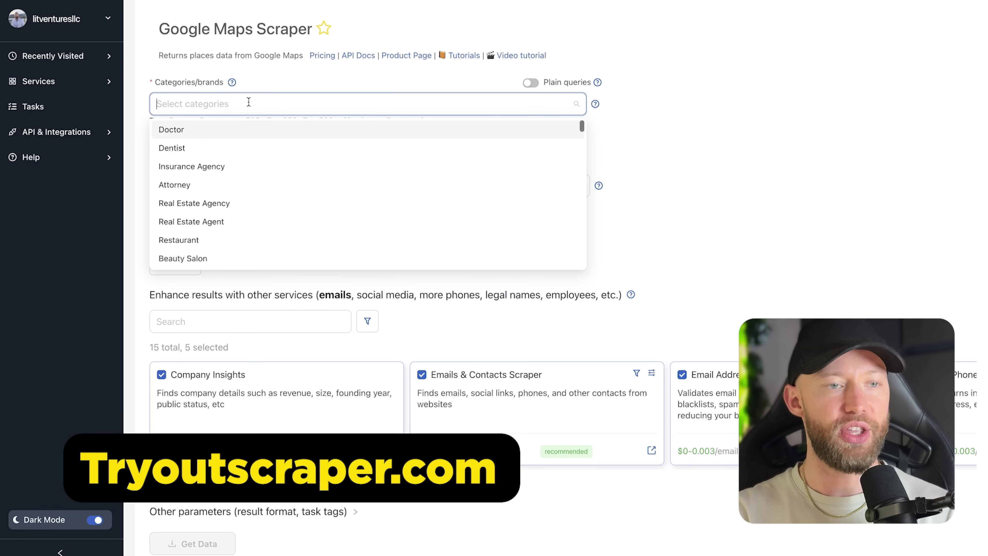
text(lands)
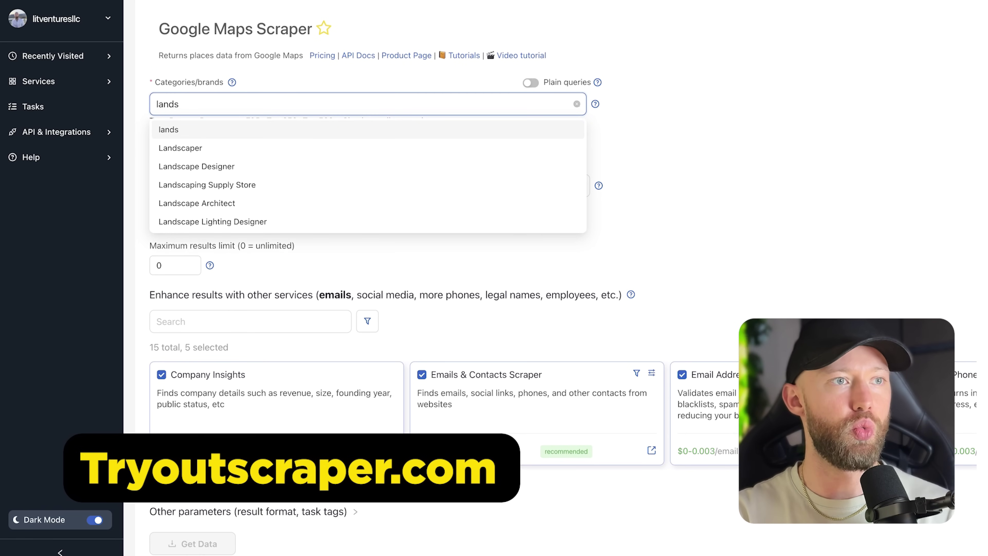
click(211, 152)
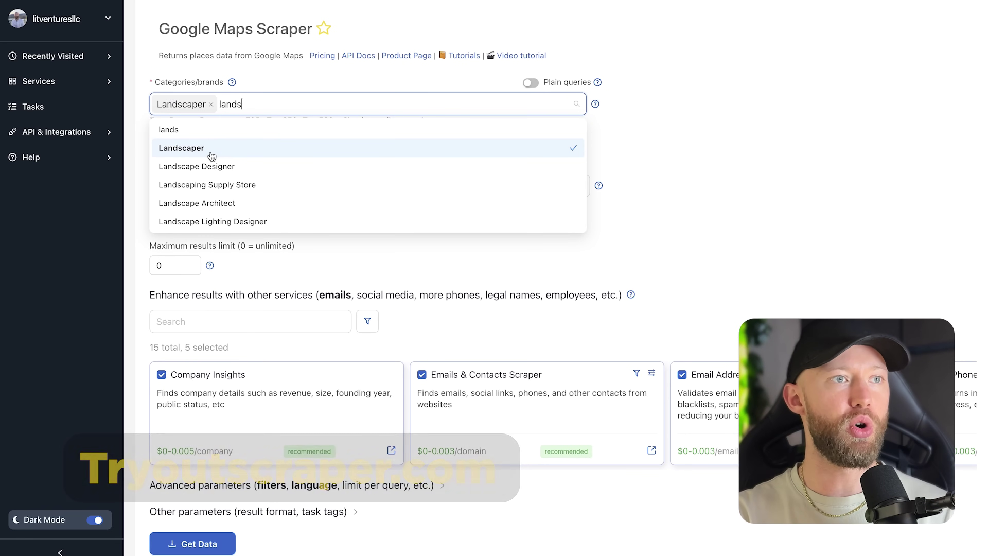
click(669, 164)
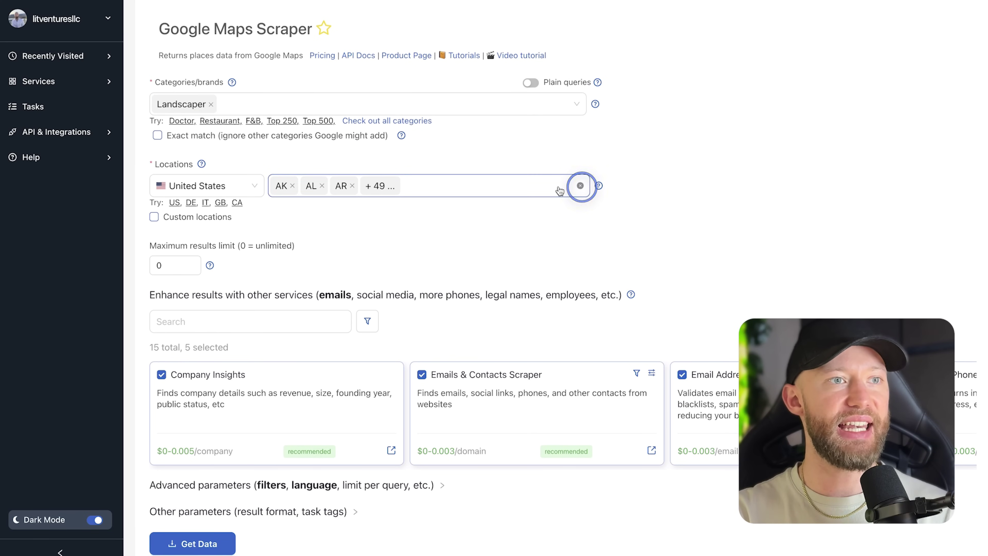
- Replace the preset states with Las Vegas, NV as the location and click Get Data
click(581, 186)
click(255, 186)
click(324, 185)
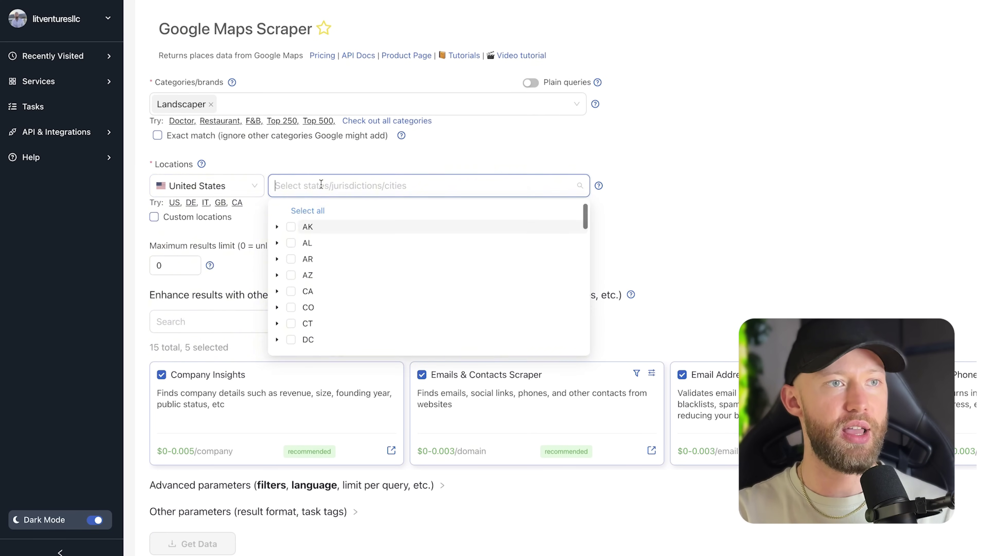
text(las vegas)
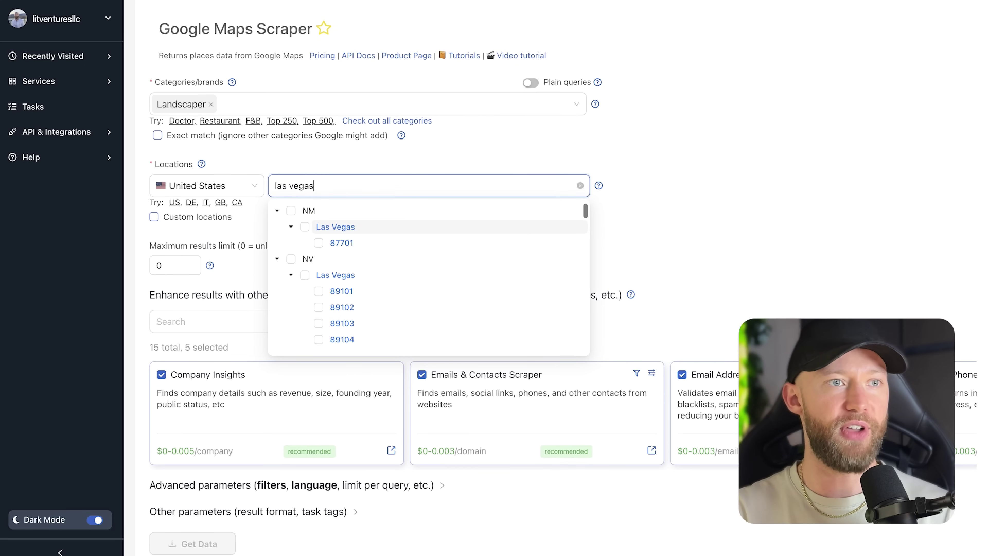
click(305, 277)
click(707, 219)
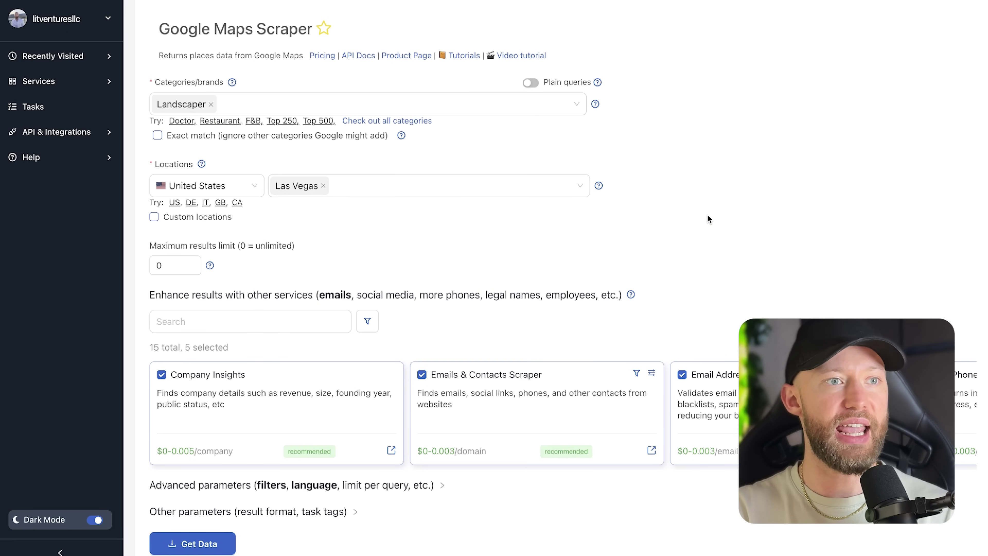
scroll(335, 236, down, 1)
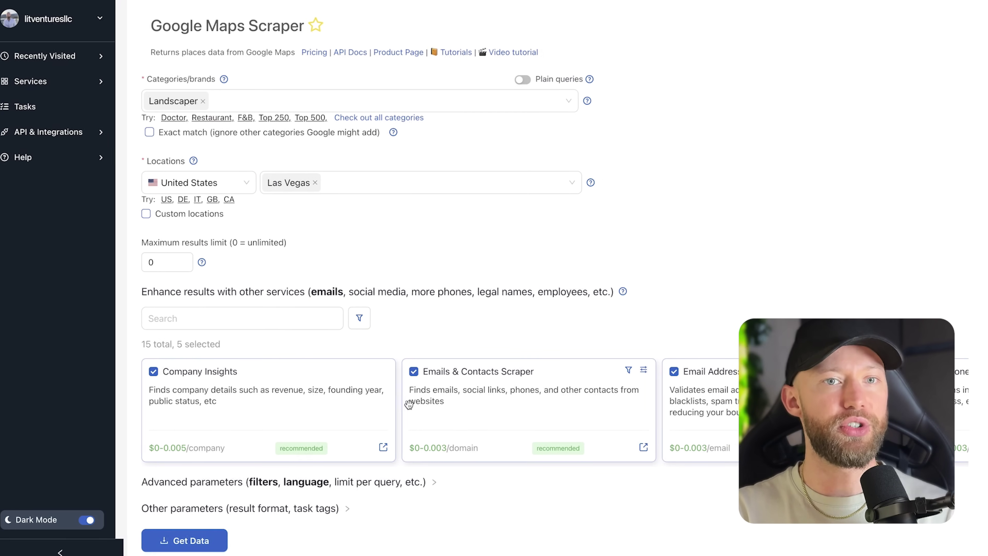
click(210, 533)
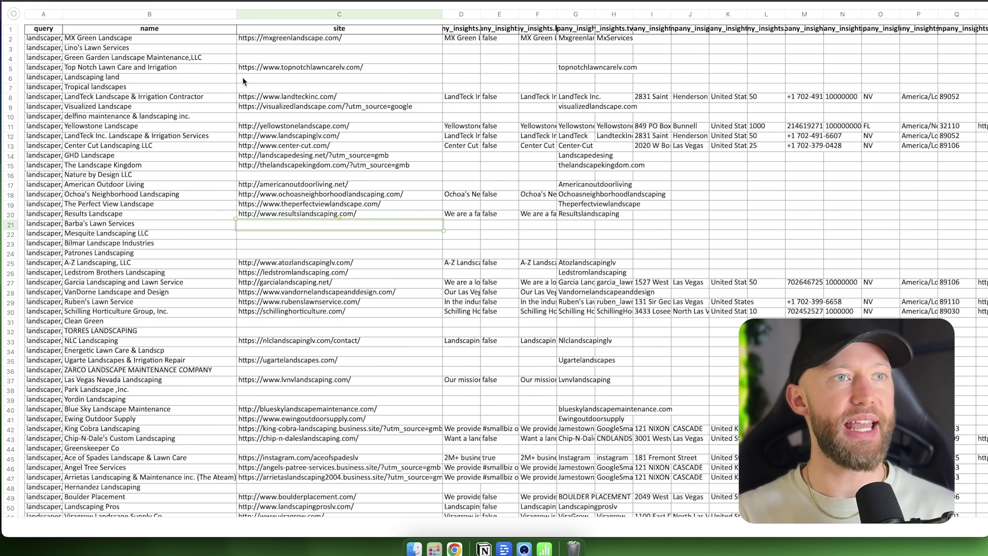
- Inspect business name, website, address and phone cells while scrolling across the columns and back
click(169, 80)
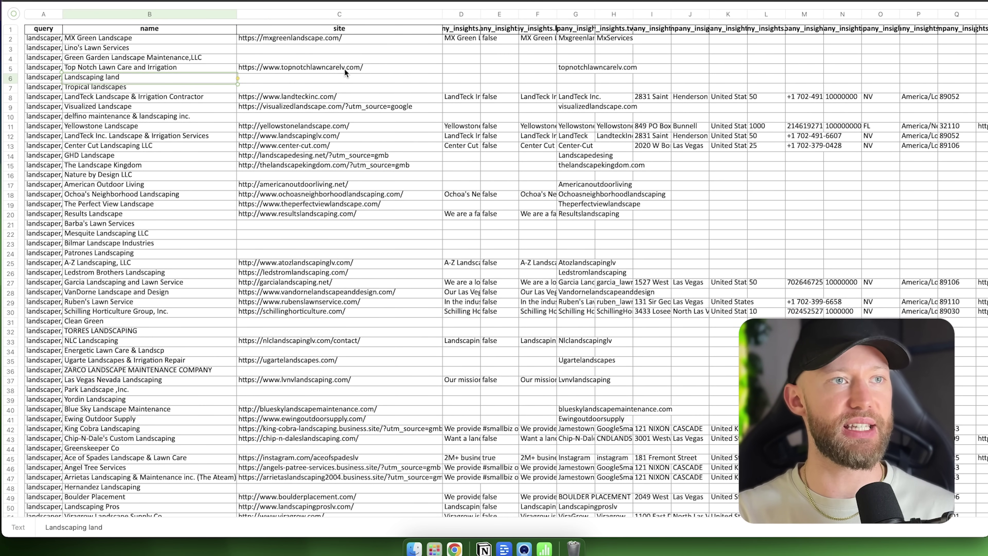
click(342, 70)
scroll(342, 69, right, 5)
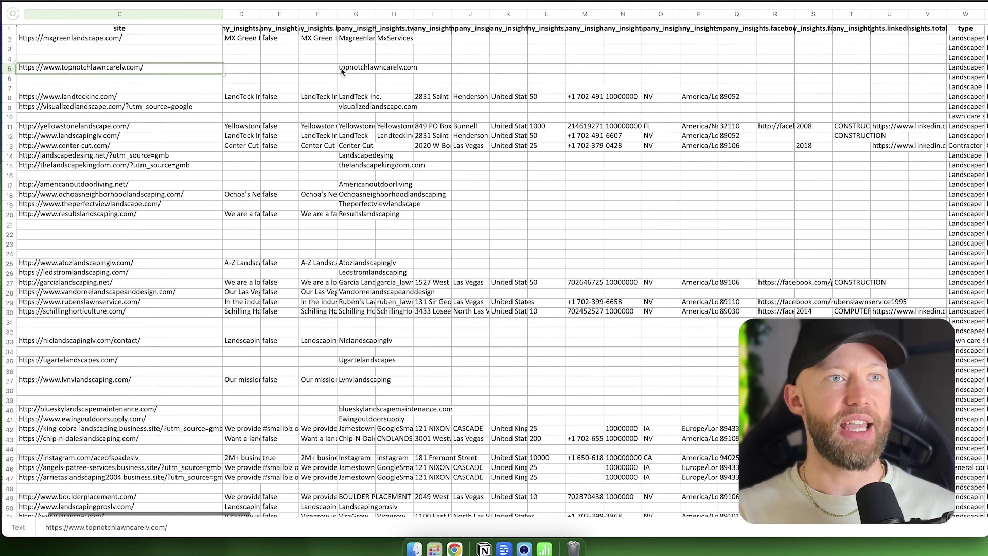
scroll(342, 69, right, 3)
click(341, 135)
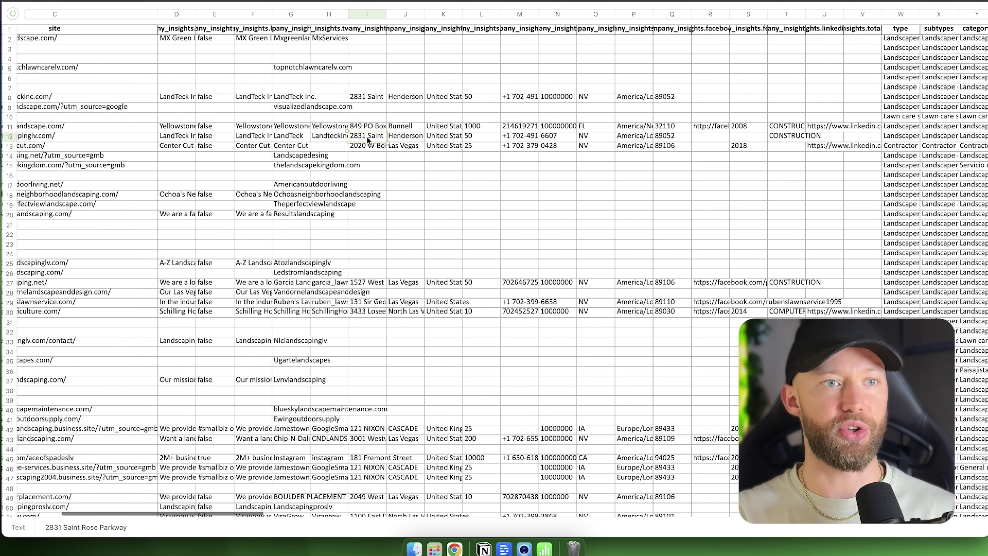
scroll(476, 317, right, 3)
click(424, 310)
scroll(425, 309, right, 10)
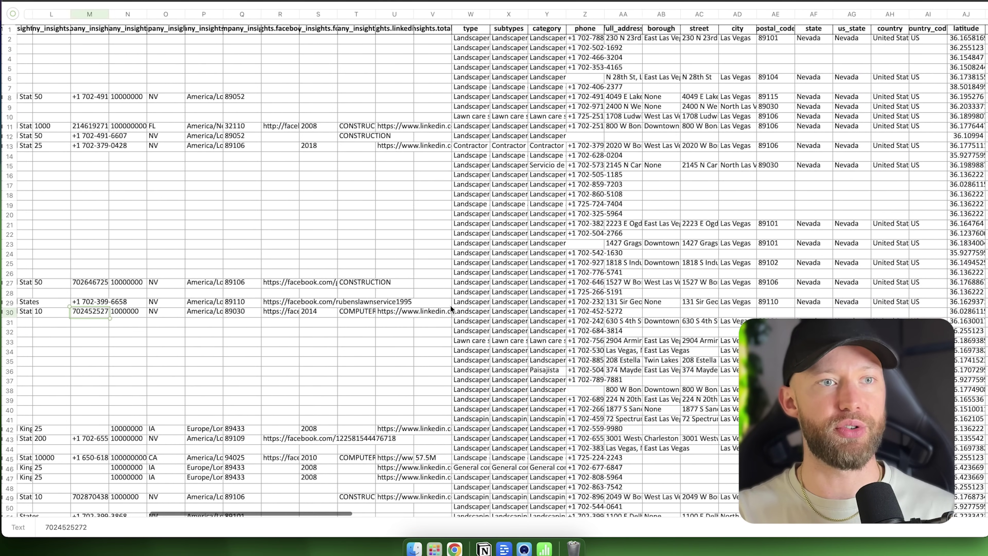
scroll(474, 303, right, 10)
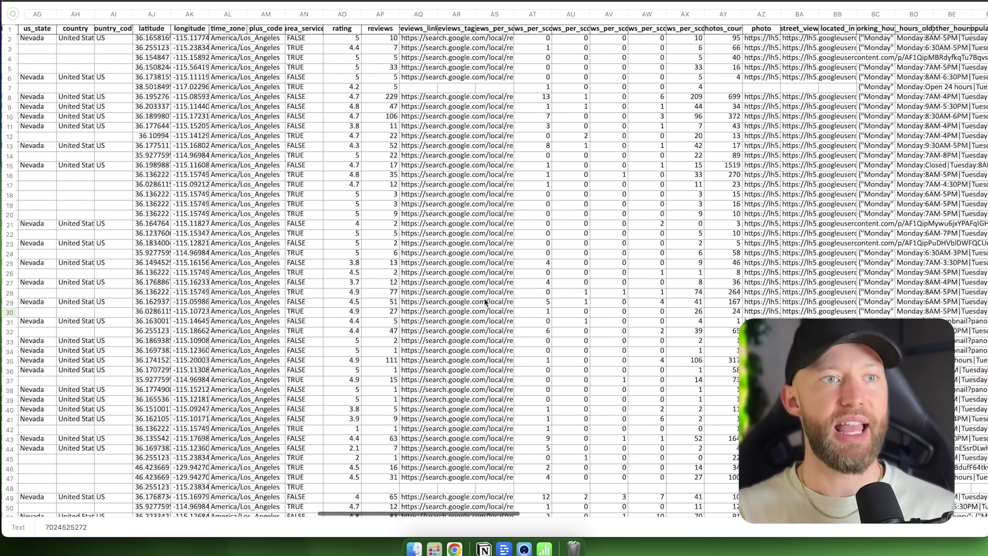
scroll(493, 294, right, 15)
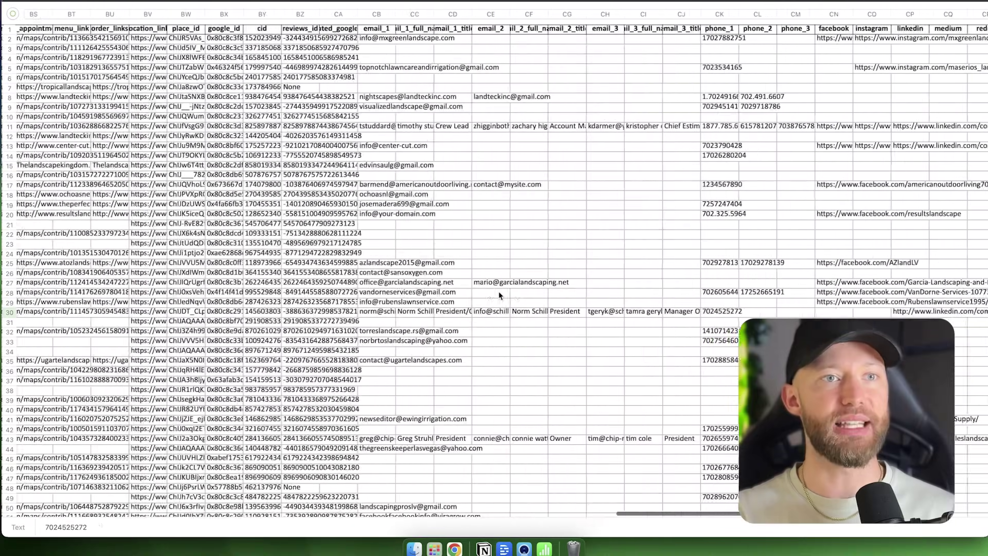
scroll(588, 190, right, 15)
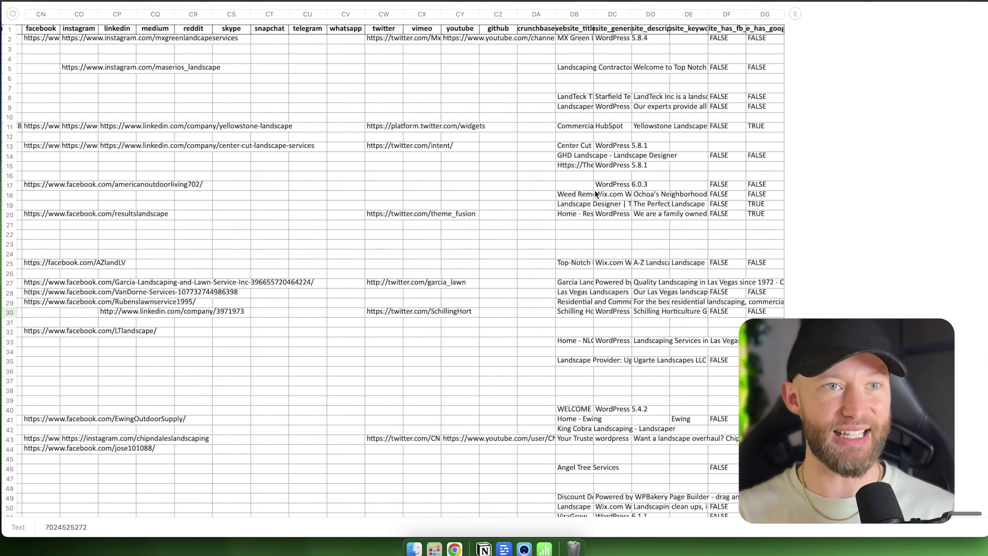
scroll(595, 193, left, 20)
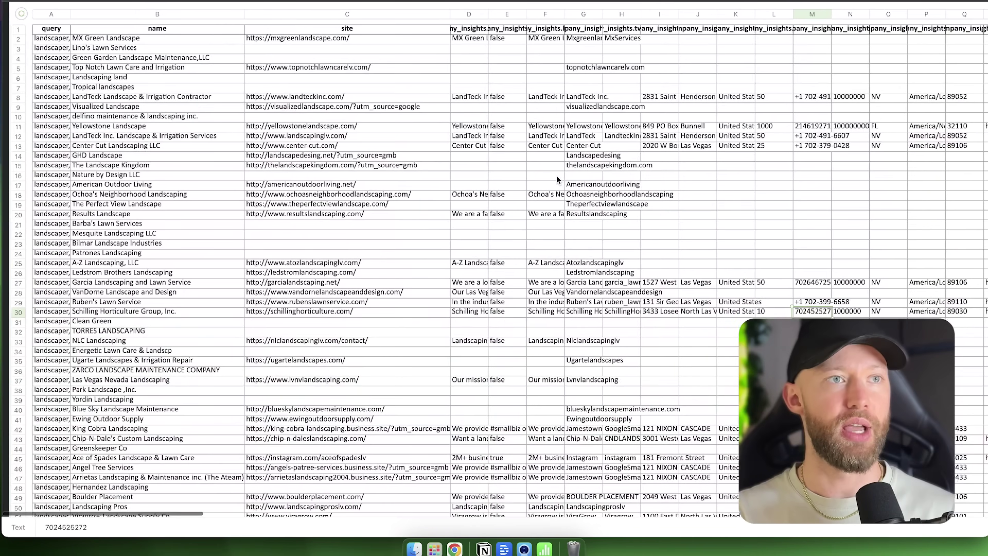
- Sort column C (website) ascending and scroll down to the rows lacking websites
click(366, 16)
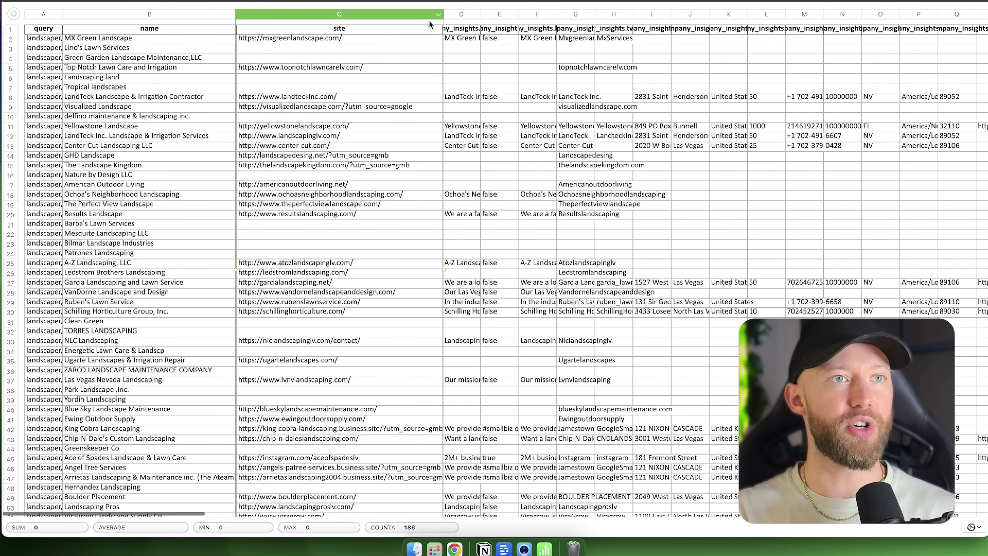
click(438, 15)
click(473, 48)
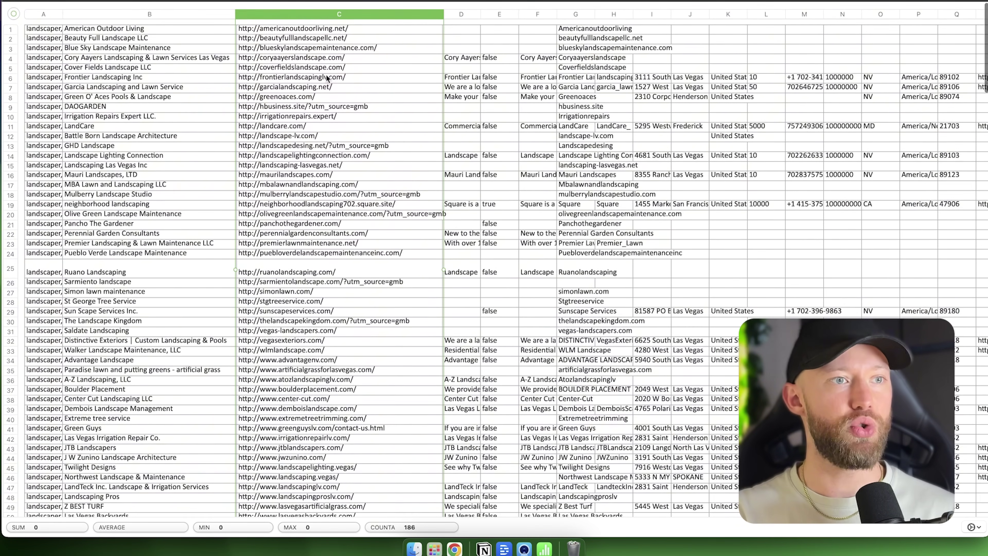
scroll(325, 75, down, 20)
scroll(324, 79, down, 20)
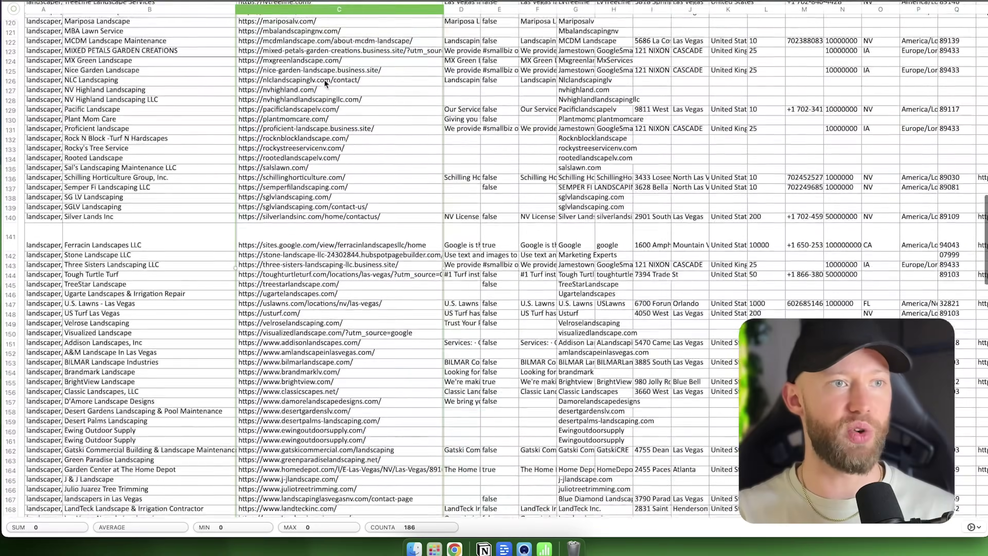
scroll(324, 79, down, 1)
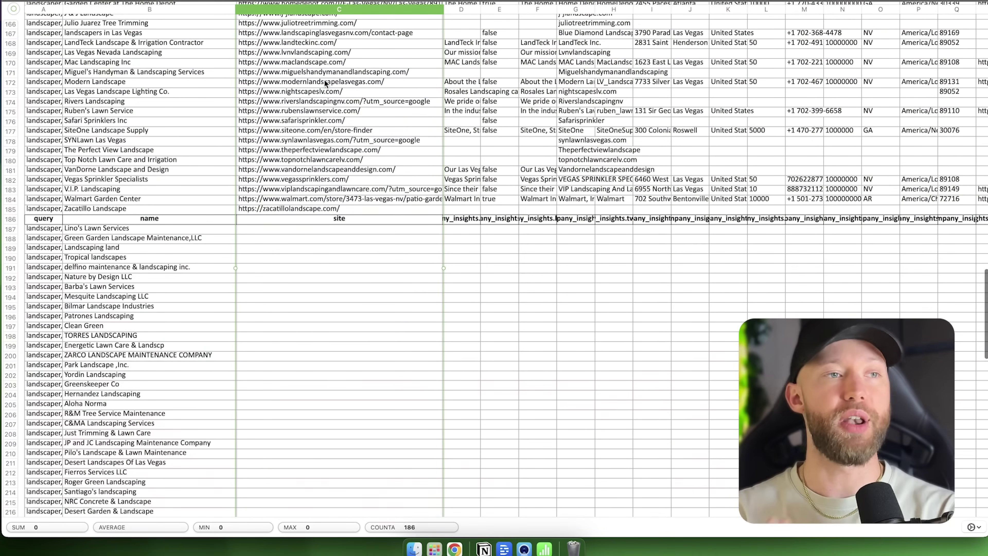
scroll(236, 131, down, 3)
- Check ratings and review counts of site-less businesses, like 4.4 and 4.7 stars, 106 reviews
drag(137, 155, 435, 359)
scroll(303, 167, down, 3)
scroll(303, 167, down, 20)
scroll(305, 167, up, 20)
scroll(327, 186, right, 20)
scroll(336, 185, right, 8)
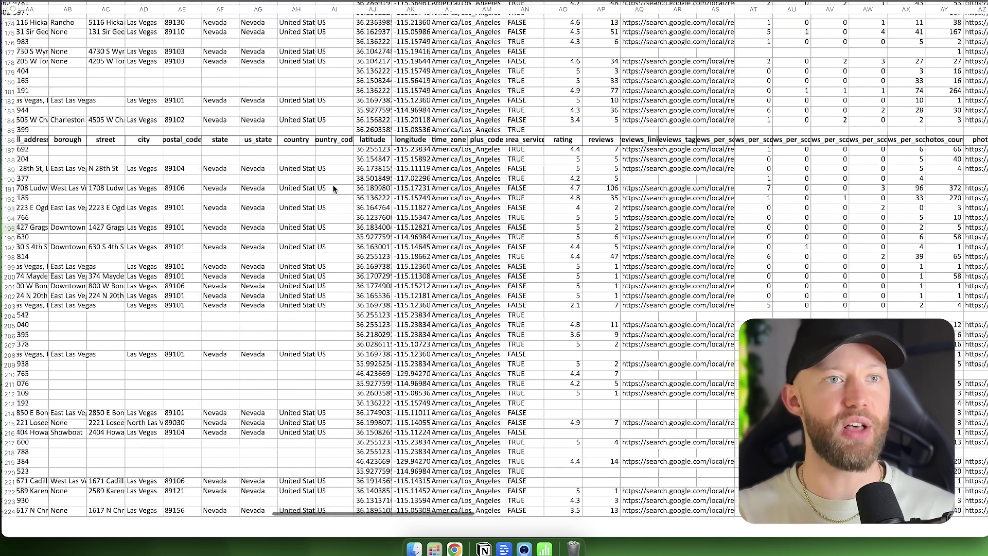
click(421, 152)
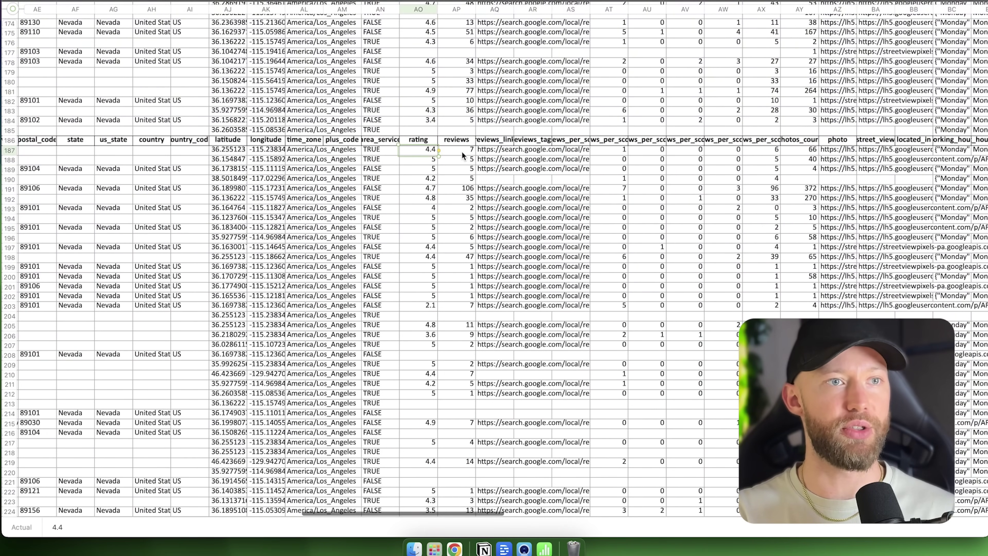
click(452, 189)
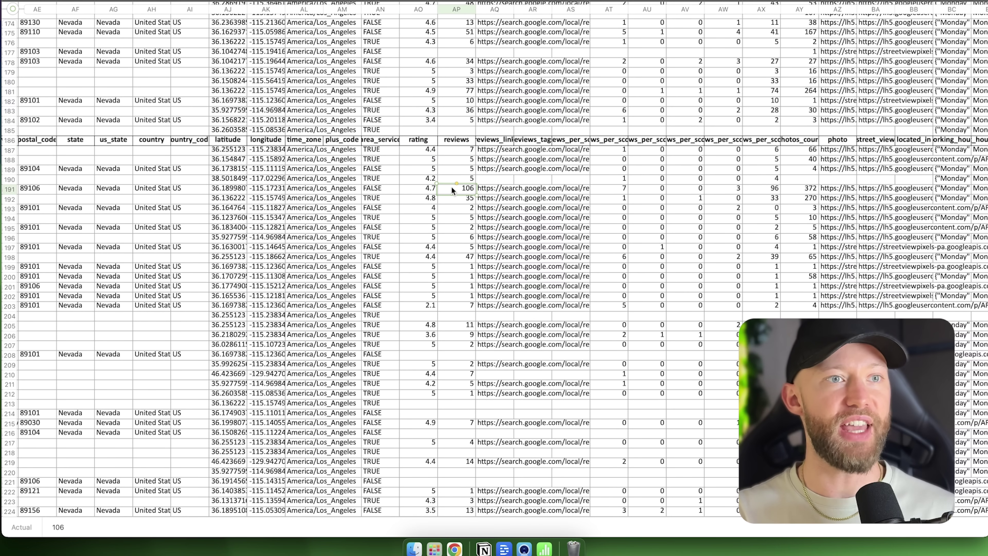
double_click(466, 191)
click(430, 190)
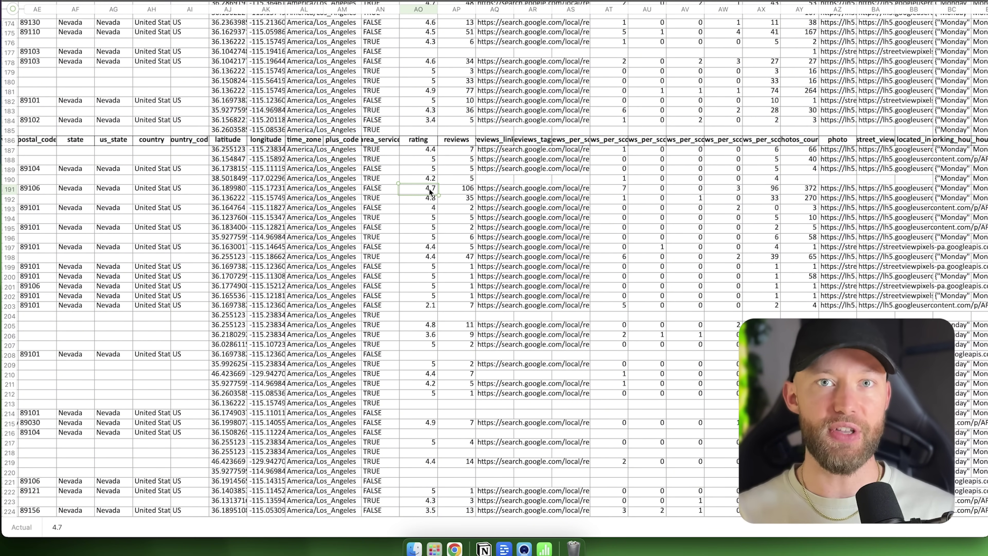
click(430, 217)
scroll(431, 233, left, 15)
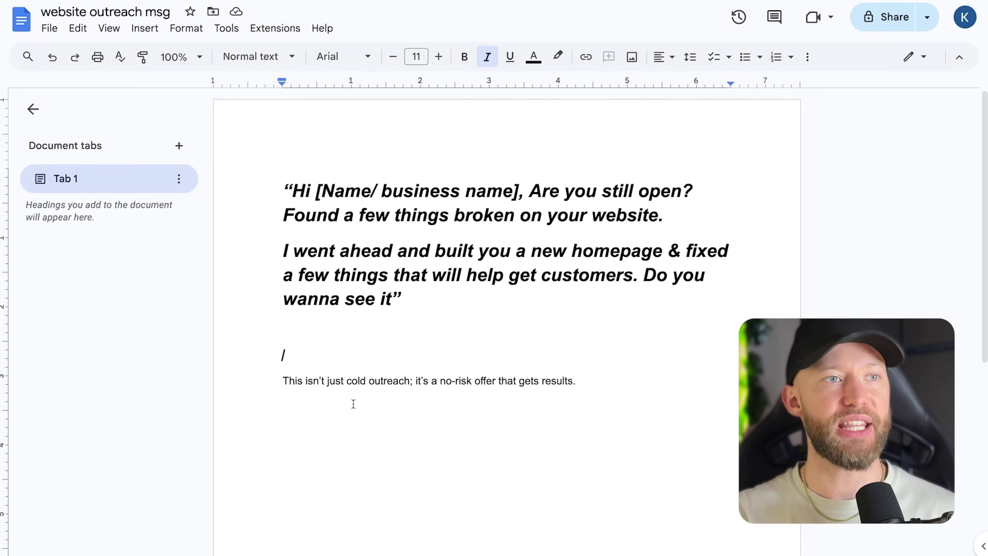
- Highlight the greeting's business-name placeholder and the website-problems, new-homepage and more-customers phrases
click(340, 191)
drag(375, 191, 583, 192)
click(439, 193)
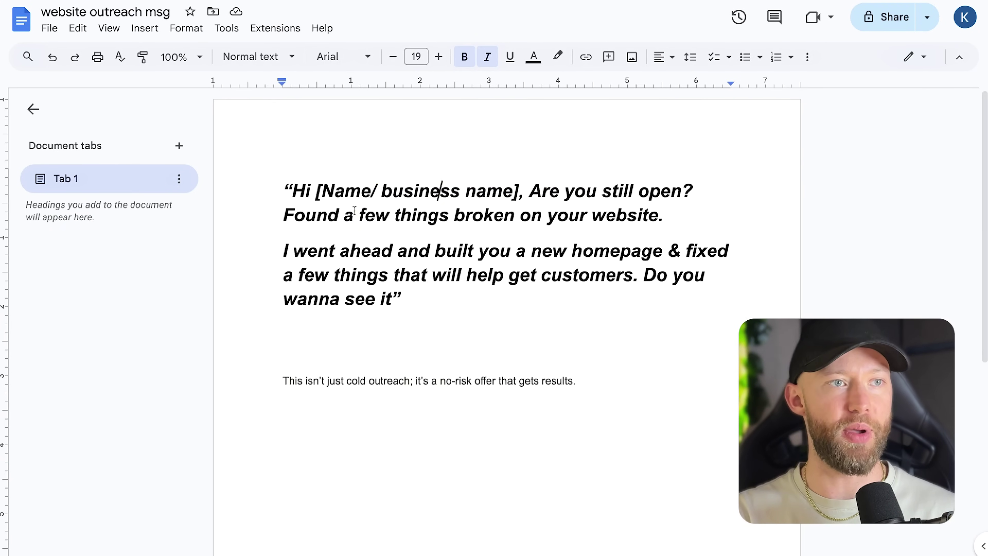
drag(353, 214, 614, 214)
click(351, 254)
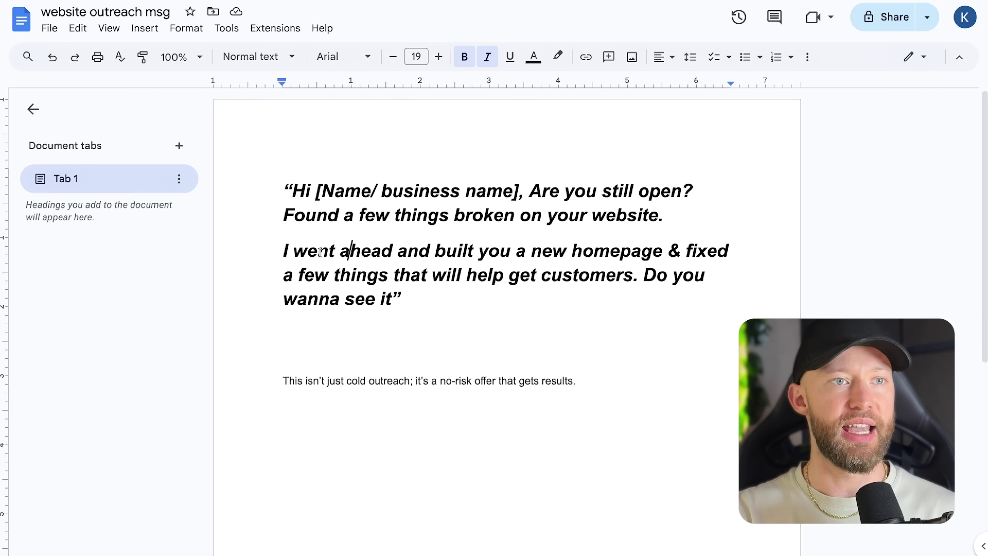
drag(317, 251, 664, 253)
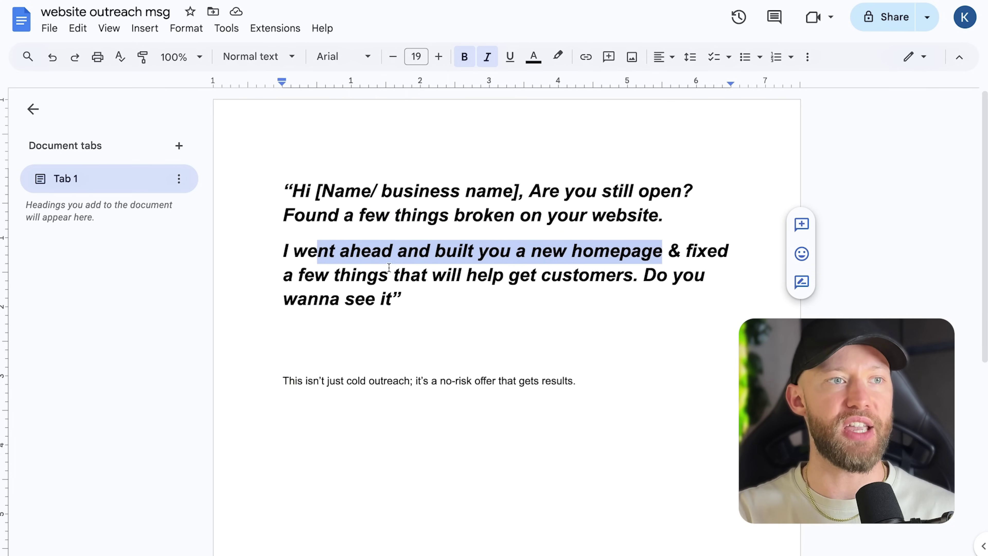
drag(334, 274, 636, 274)
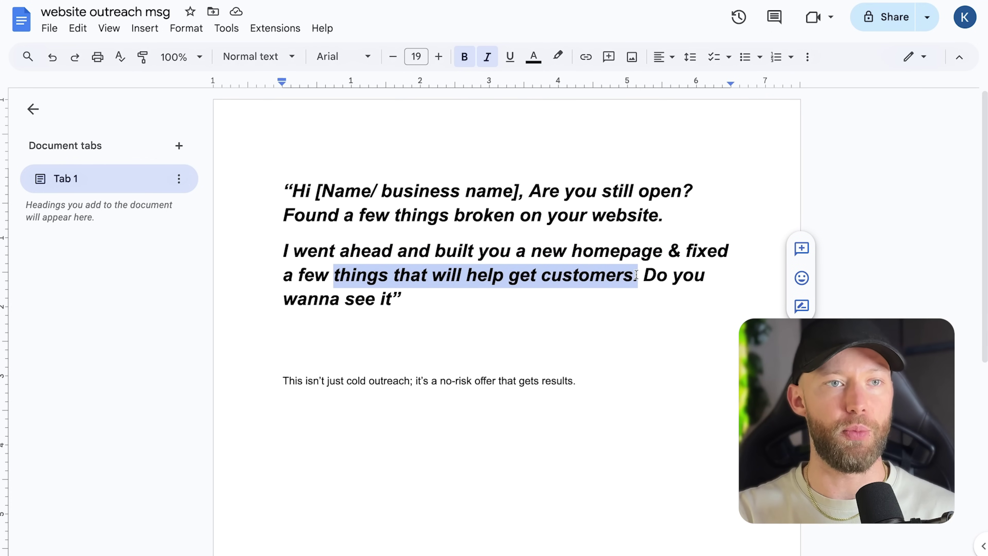
click(444, 290)
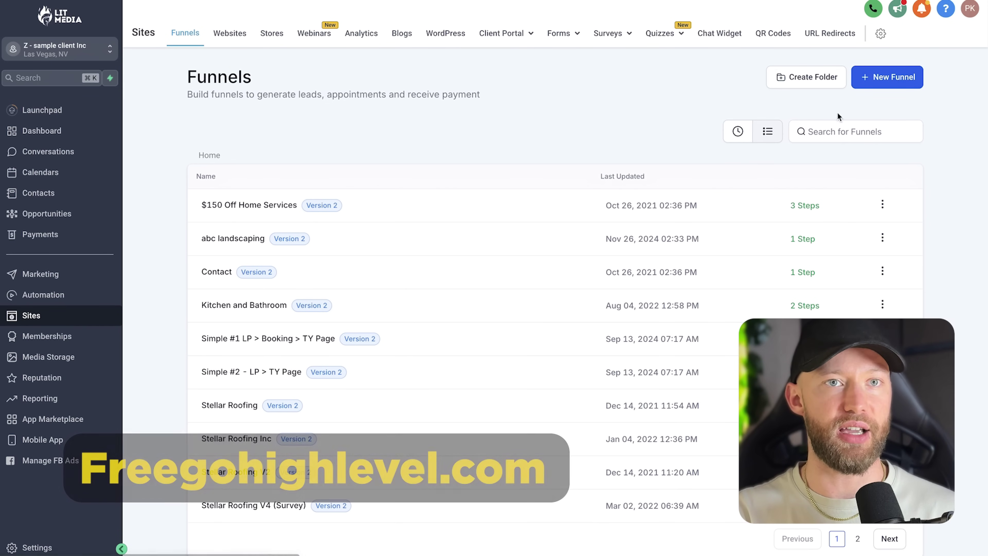
- Start a new funnel built with Funnel AI
click(902, 83)
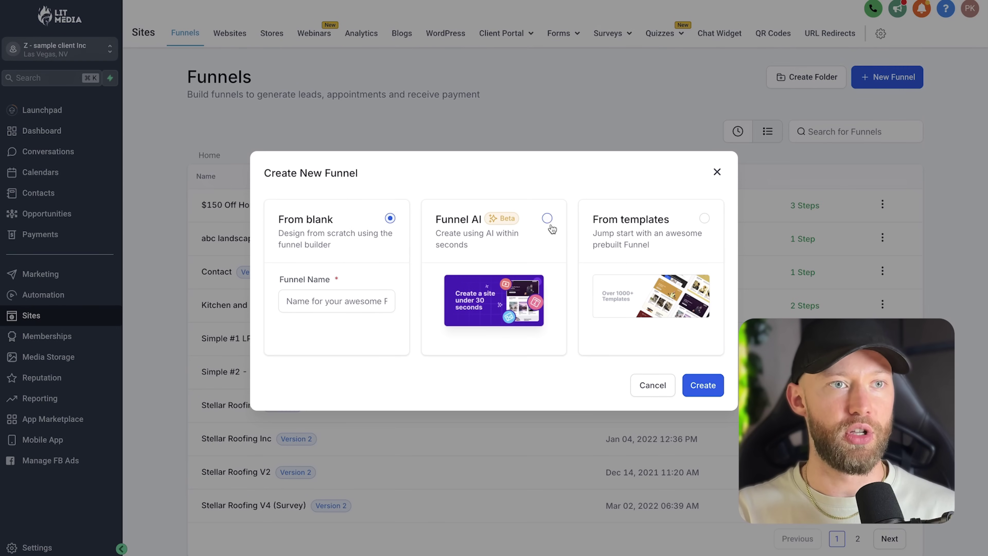
click(547, 219)
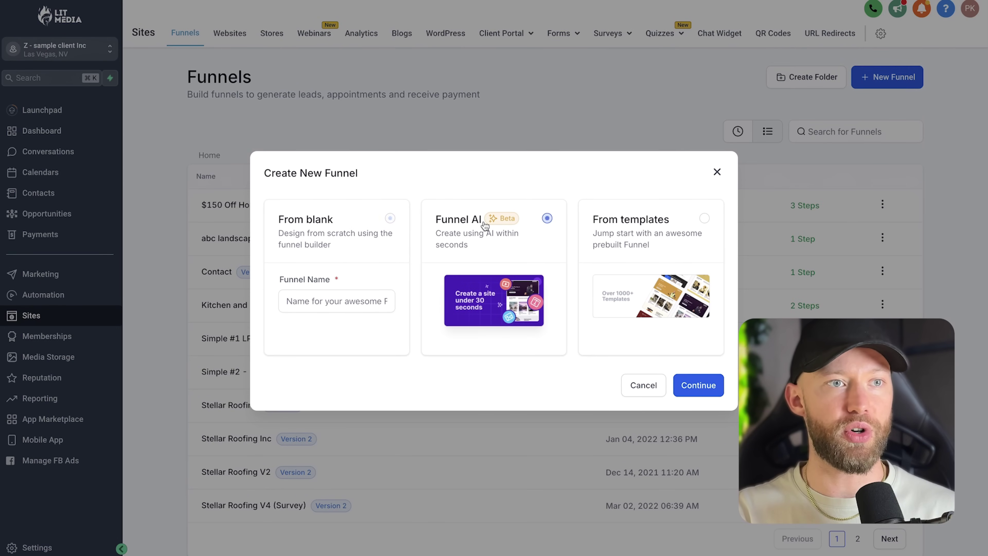
click(698, 385)
- Enter abc landscaping as the business name, pick the Landscaper industry, and proceed to design preferences
click(425, 257)
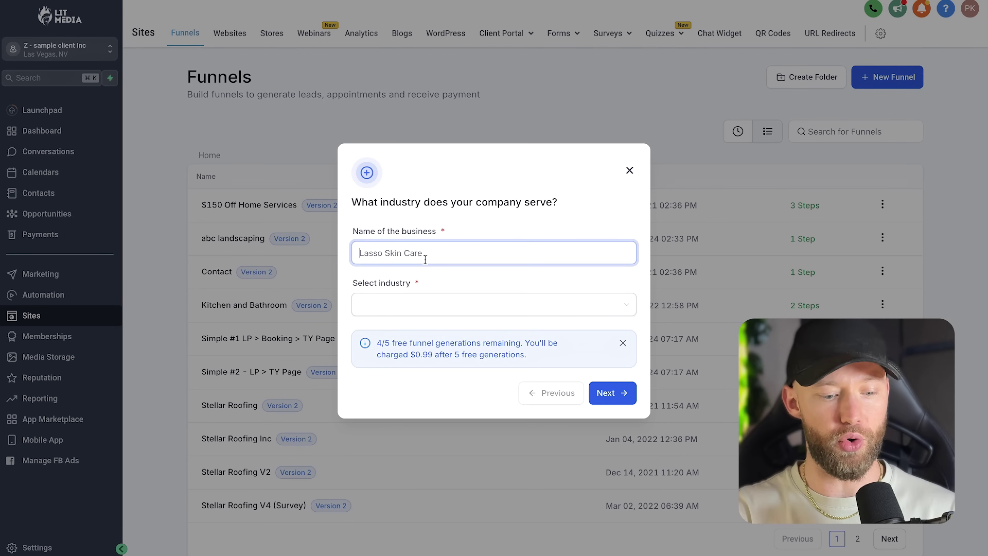
text(abc landscaping)
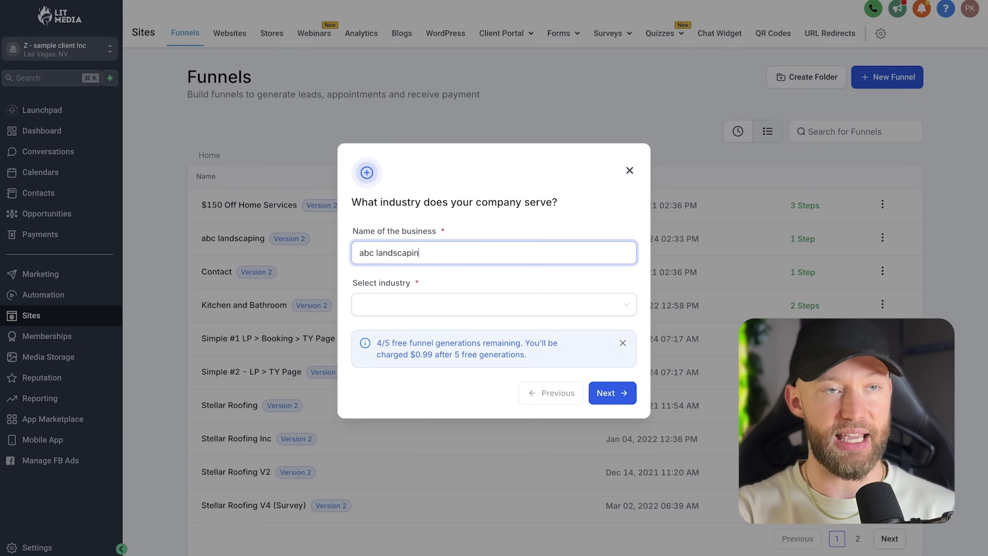
click(412, 310)
text(land)
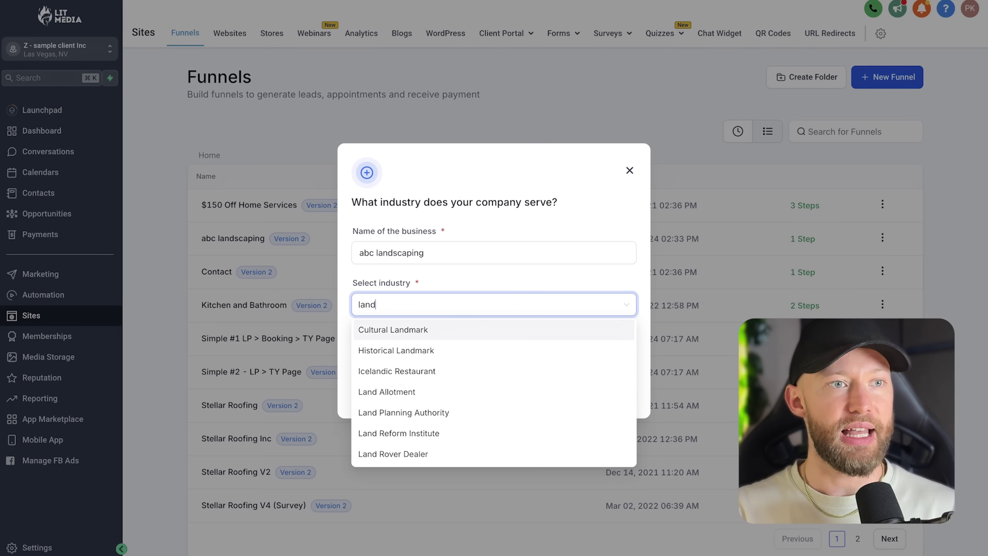
text(s)
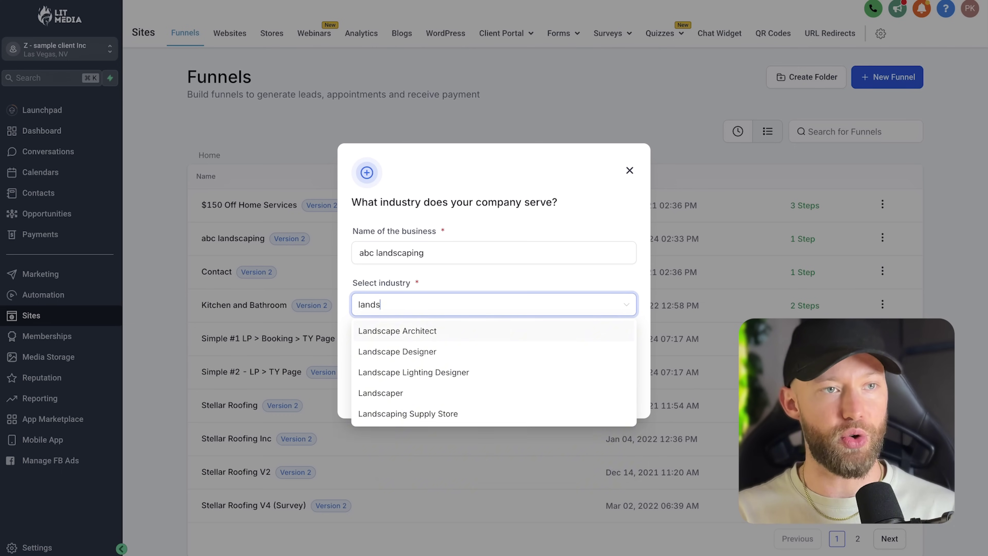
text(ca)
click(573, 384)
click(614, 394)
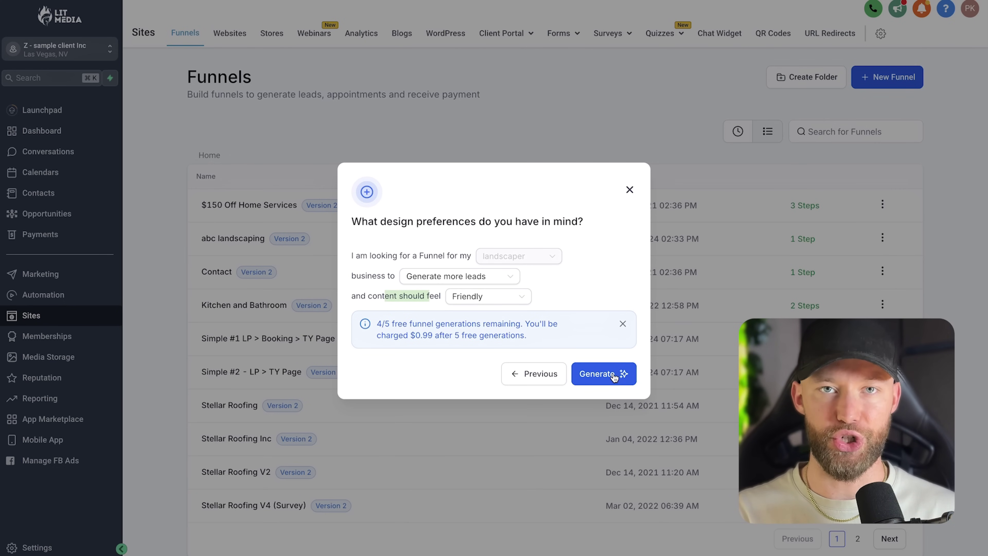
- Generate the abc landscaping page and edit its hero headline and paragraph
click(603, 373)
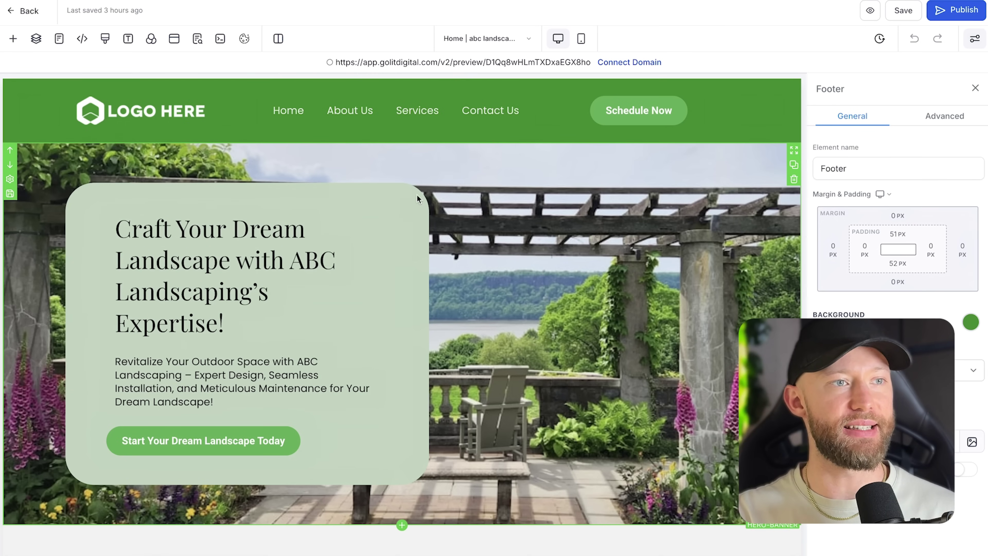
click(290, 277)
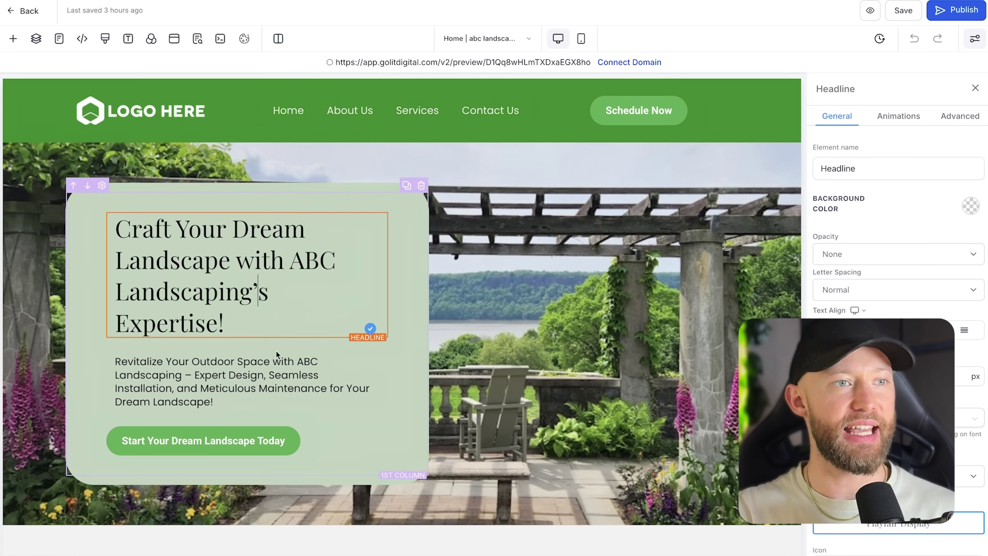
click(231, 400)
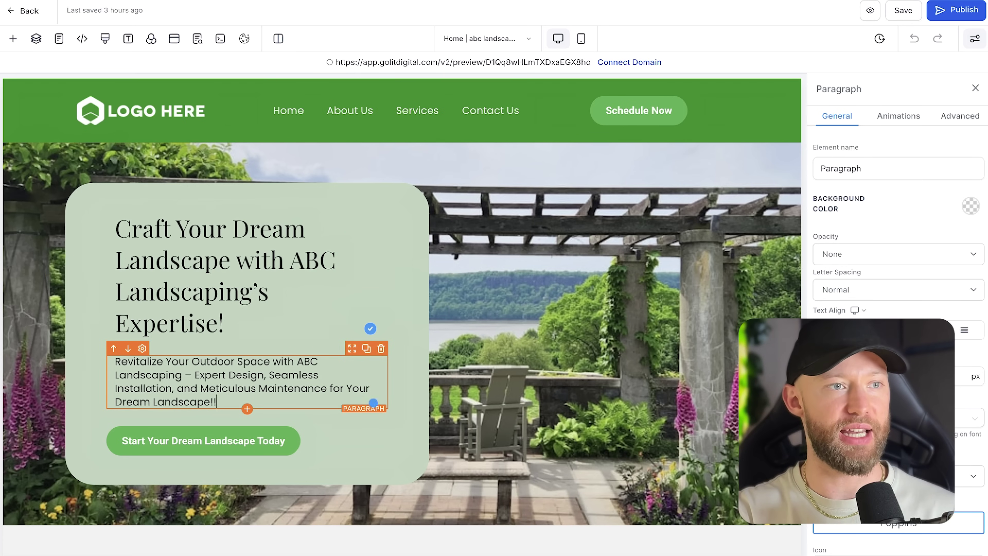
click(490, 113)
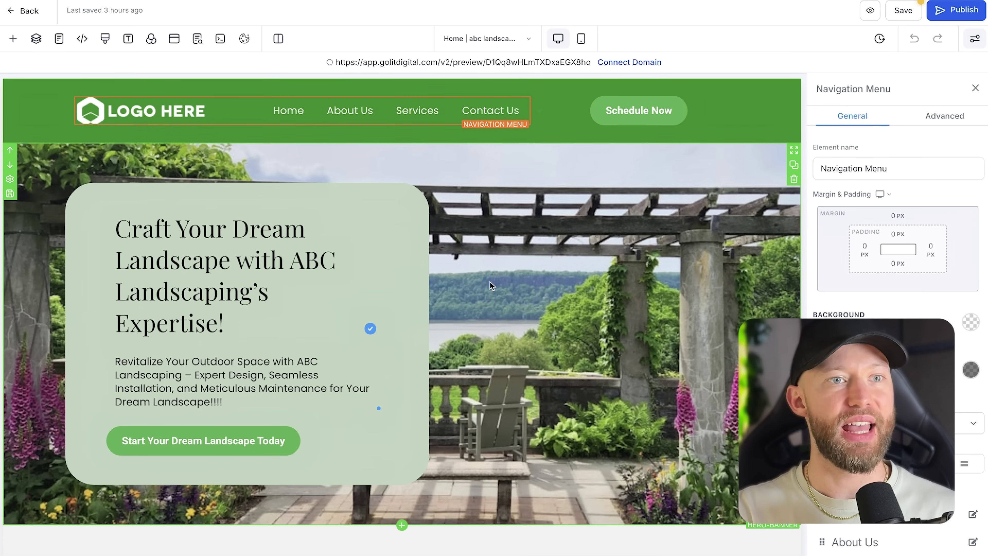
click(495, 286)
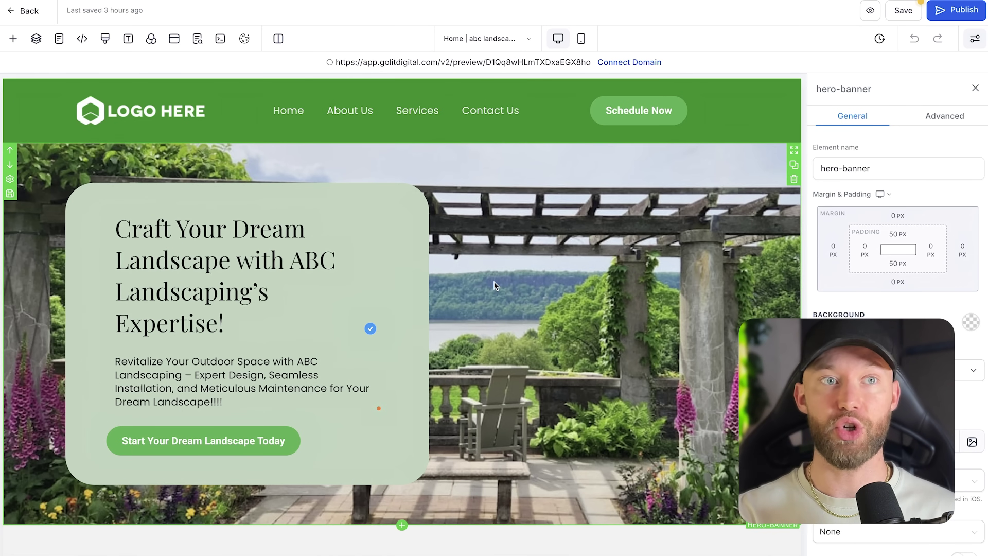
- Review the generated sections, including a testimonial, and close the free quote popup
scroll(539, 191, down, 8)
scroll(539, 191, down, 6)
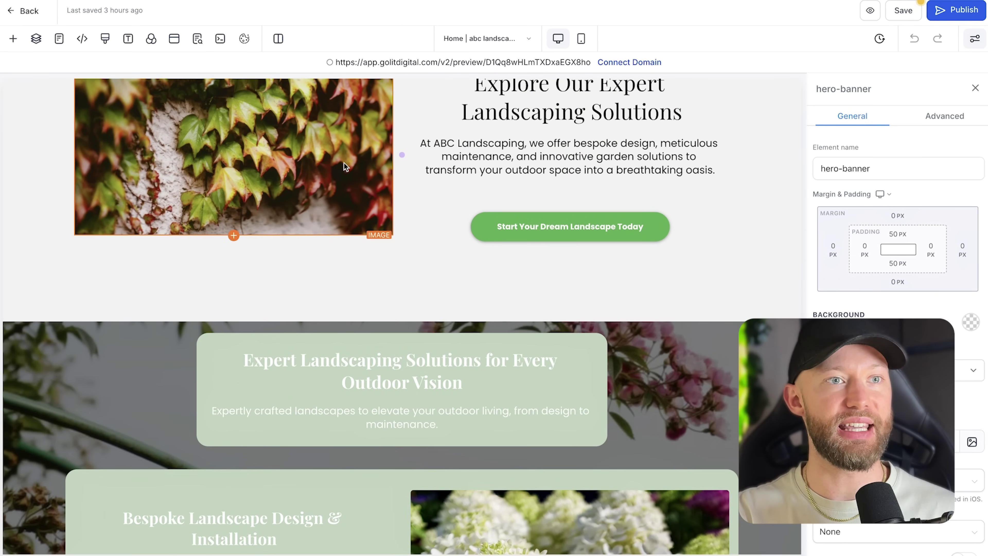
scroll(473, 212, down, 20)
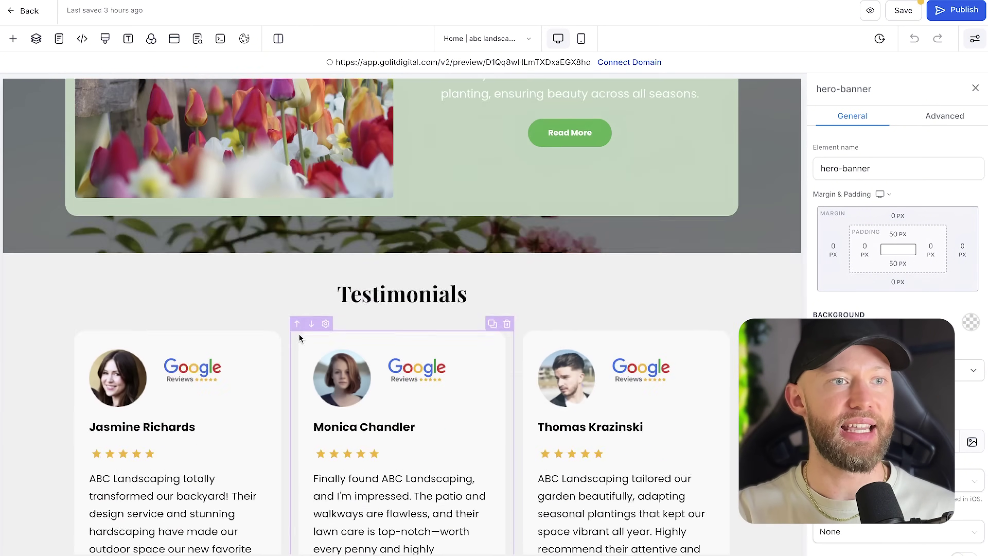
scroll(299, 333, down, 8)
scroll(299, 333, up, 3)
click(353, 285)
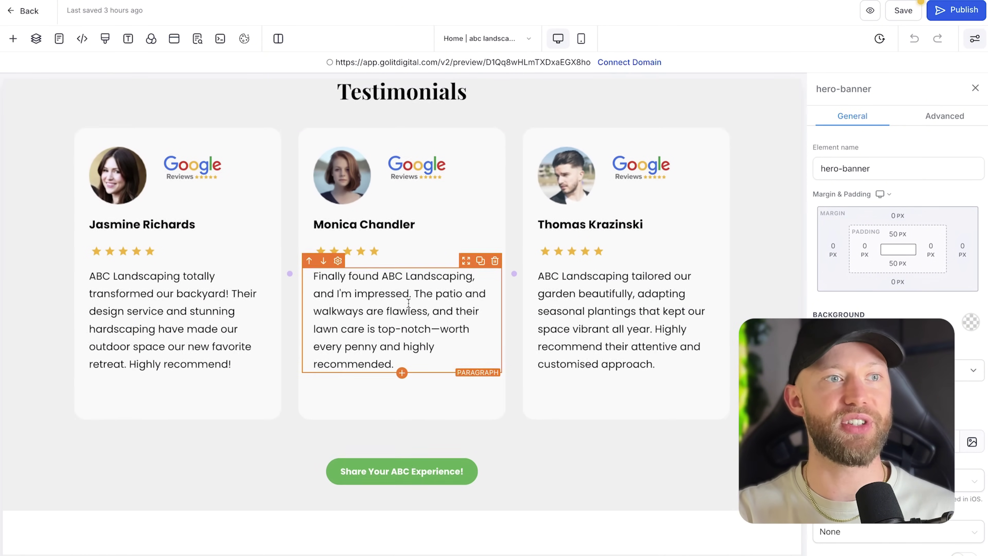
scroll(354, 296, down, 10)
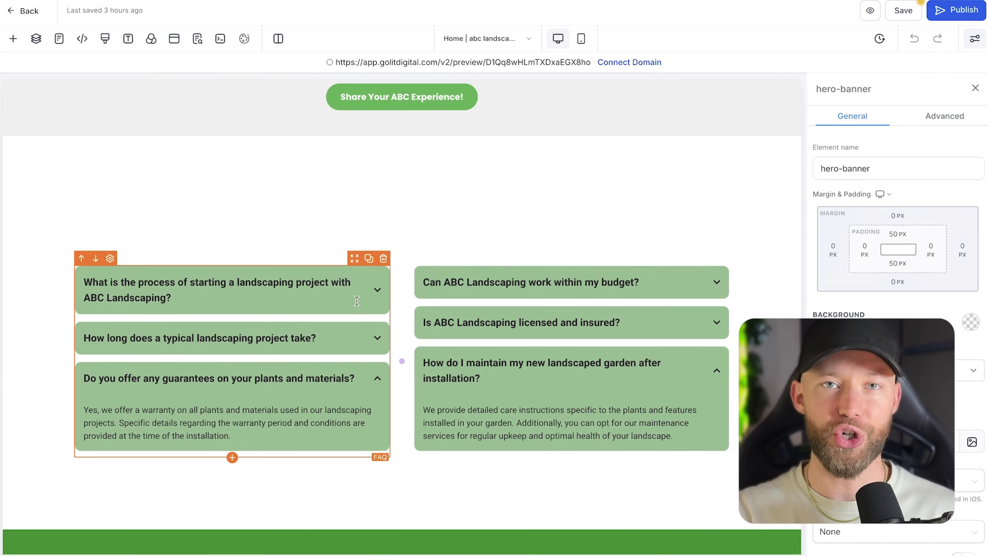
scroll(356, 300, down, 4)
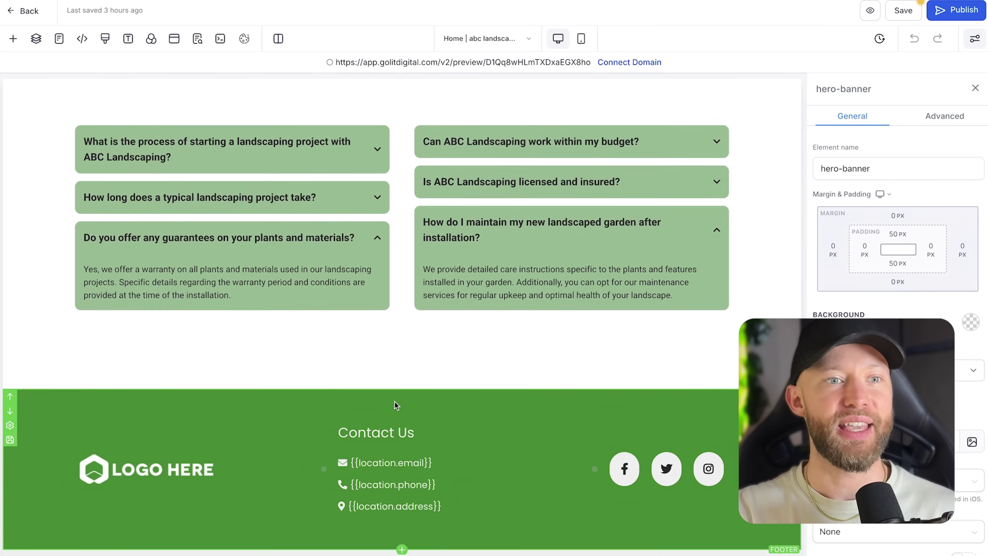
scroll(393, 399, up, 20)
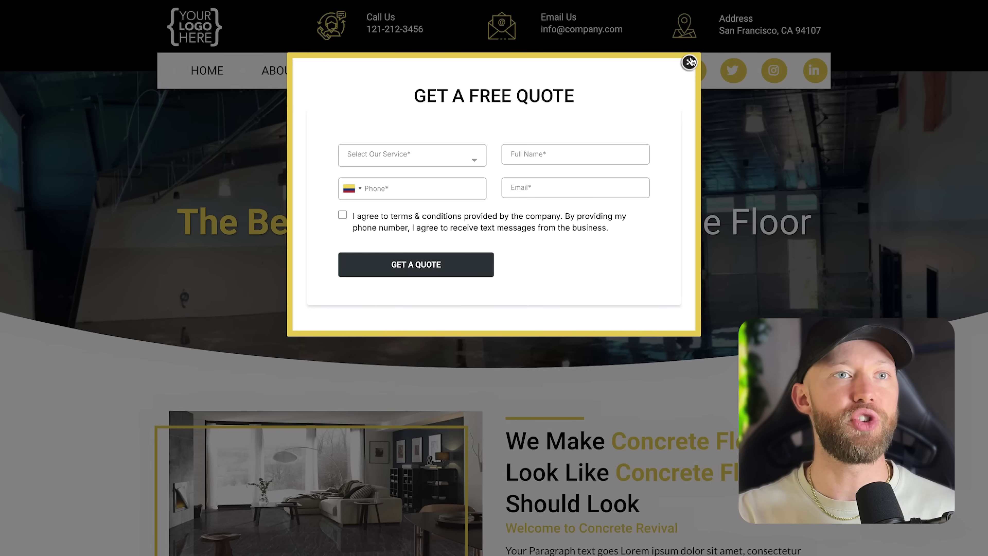
click(689, 61)
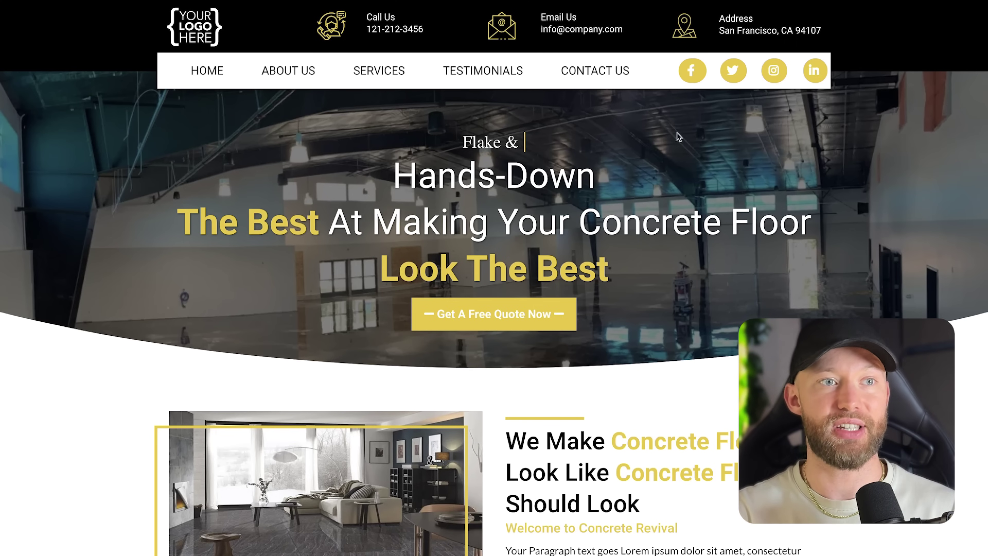
- Scroll the Concrete Revival template and select its Hands-Down headline
scroll(240, 142, down, 3)
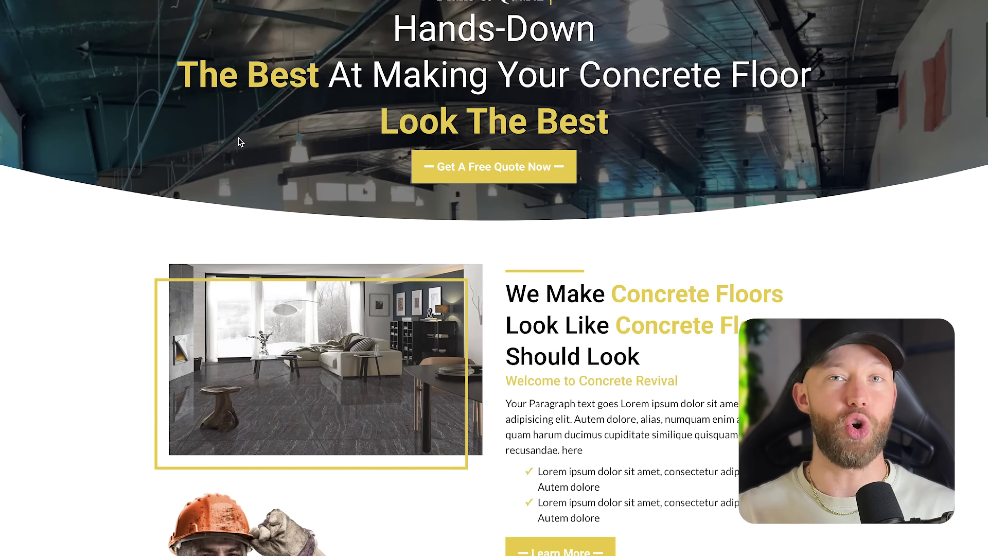
scroll(233, 197, up, 4)
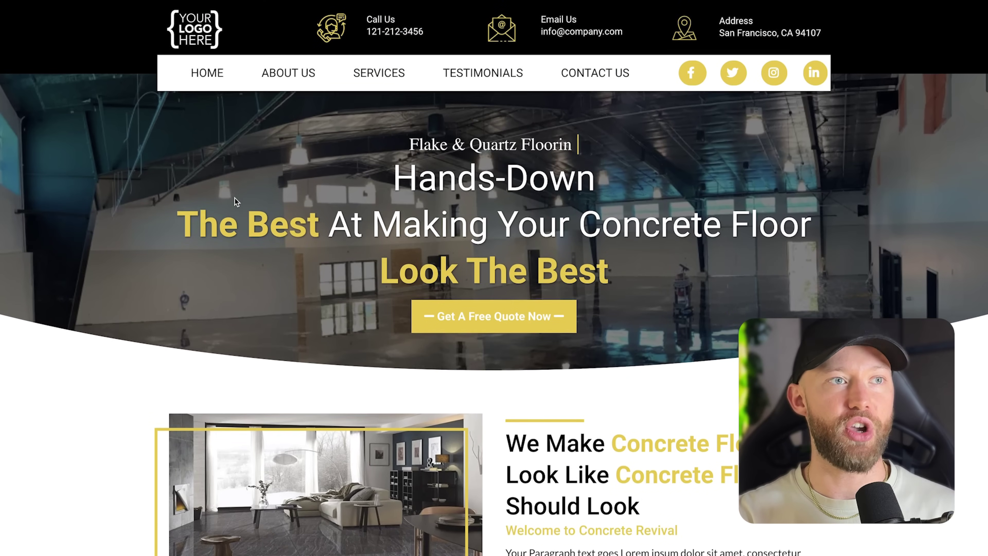
drag(375, 151, 523, 242)
click(591, 247)
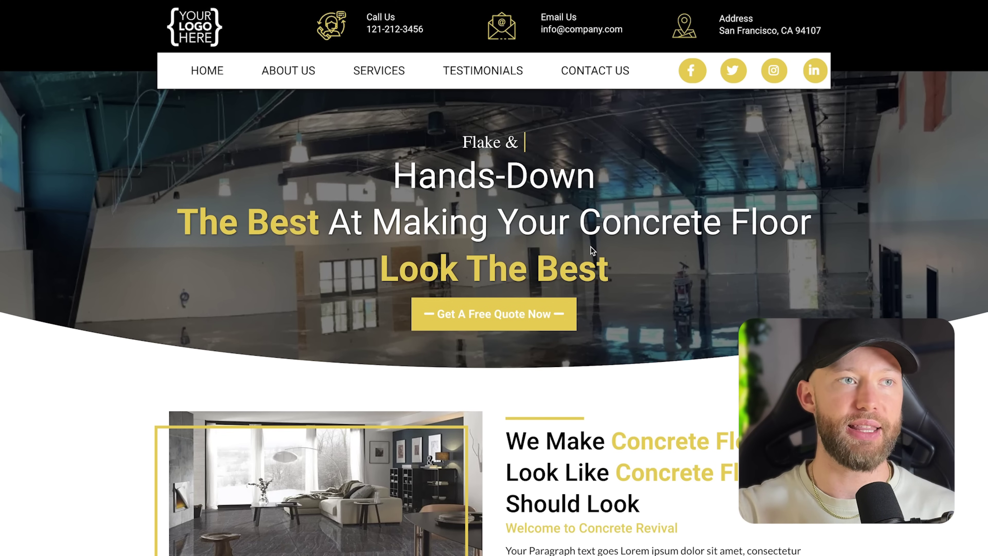
drag(212, 37, 213, 134)
scroll(485, 182, down, 5)
scroll(485, 182, down, 7)
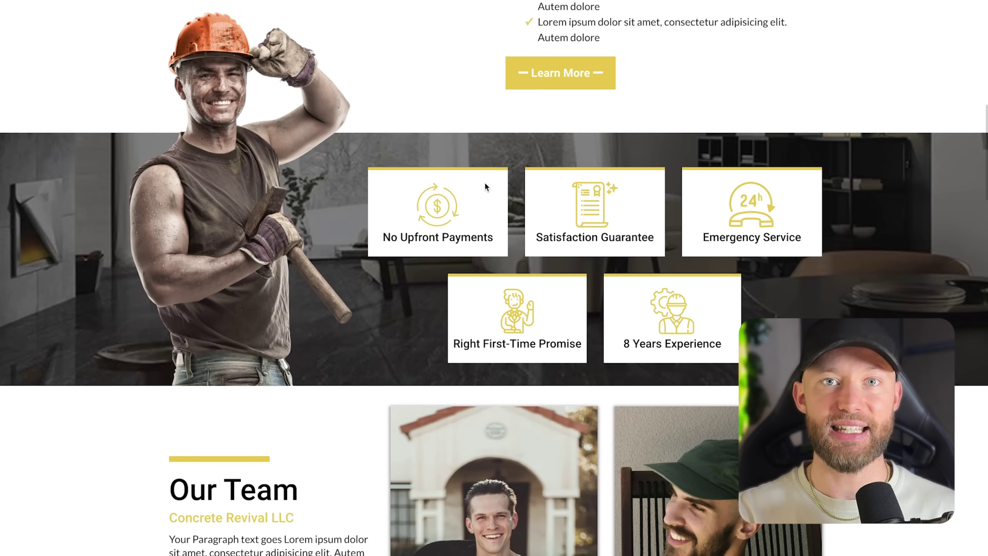
scroll(484, 182, down, 20)
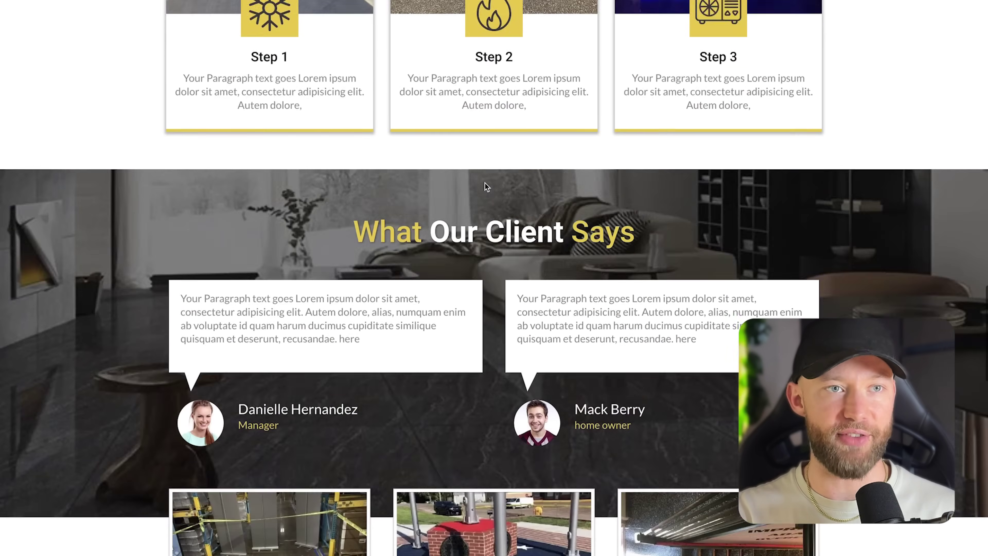
scroll(485, 182, down, 18)
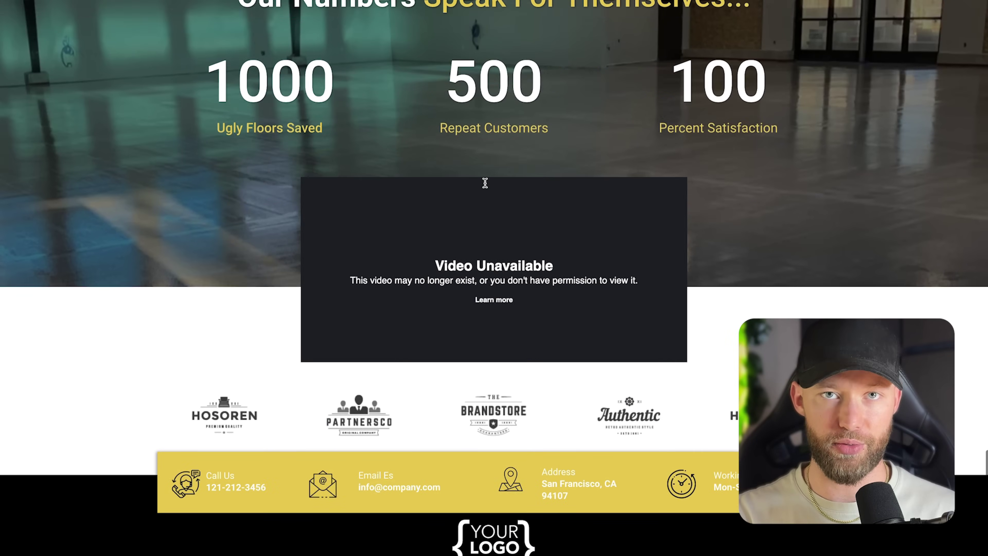
scroll(486, 197, up, 20)
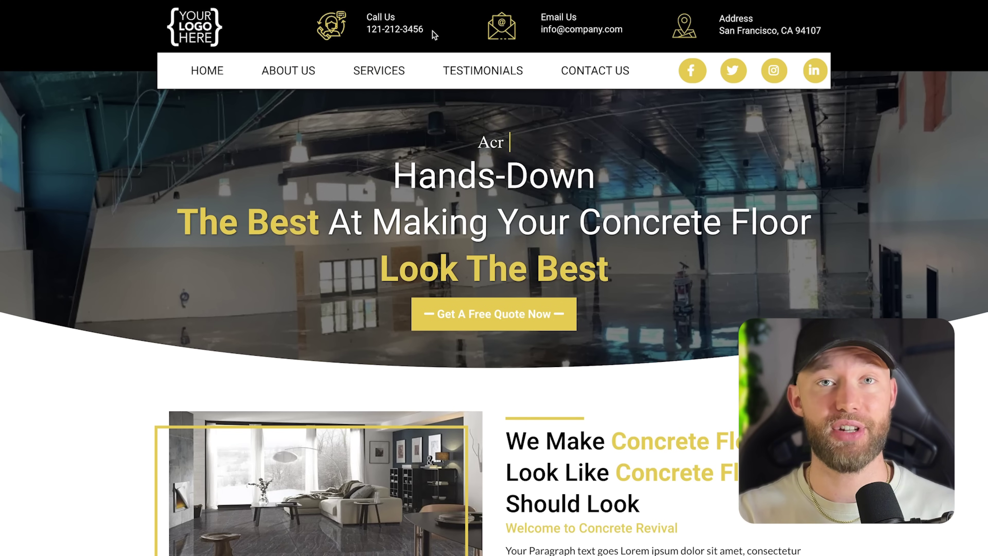
- Highlight the template header's sample phone, email and address, then scroll through the page
drag(432, 30, 365, 24)
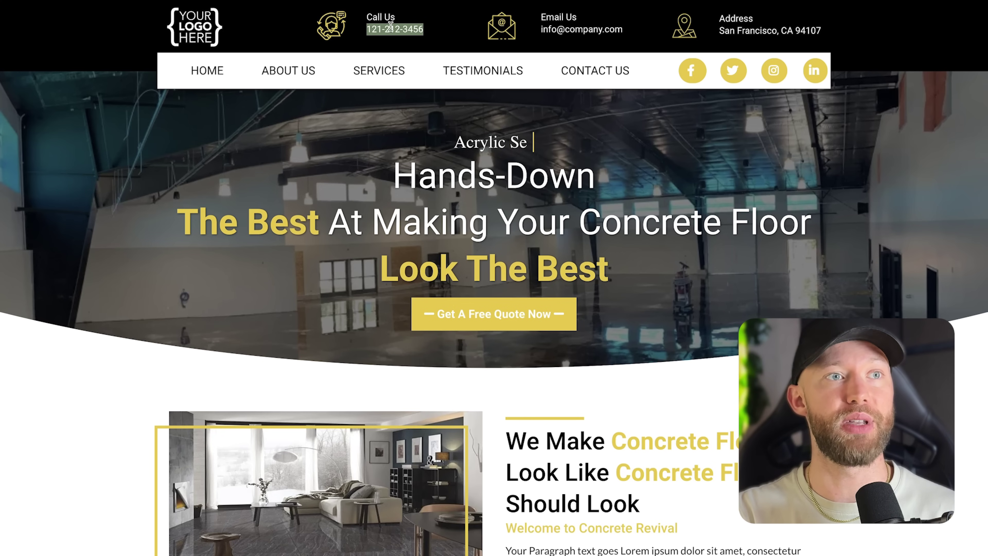
drag(631, 36, 540, 30)
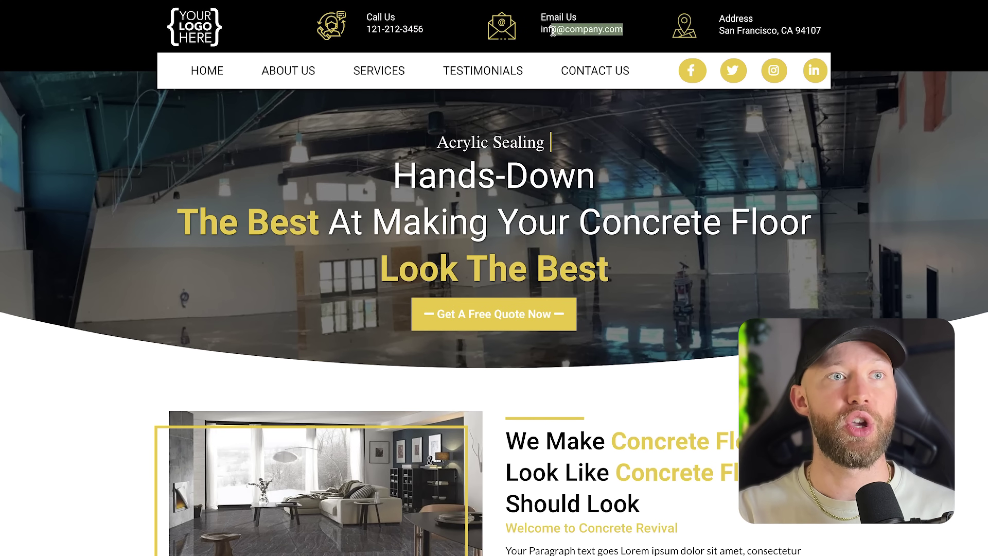
drag(828, 37, 714, 36)
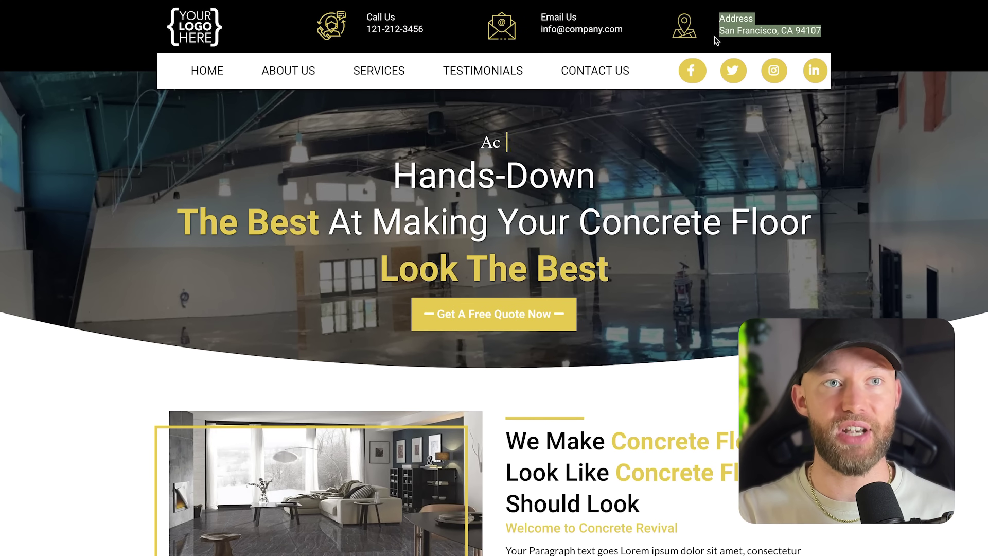
triple_click(744, 31)
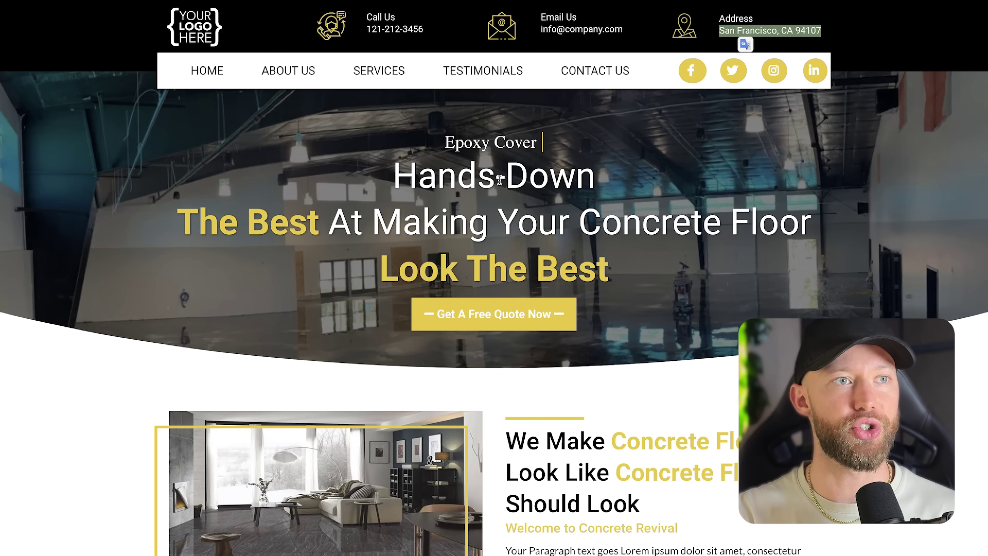
scroll(491, 184, down, 10)
scroll(500, 184, down, 15)
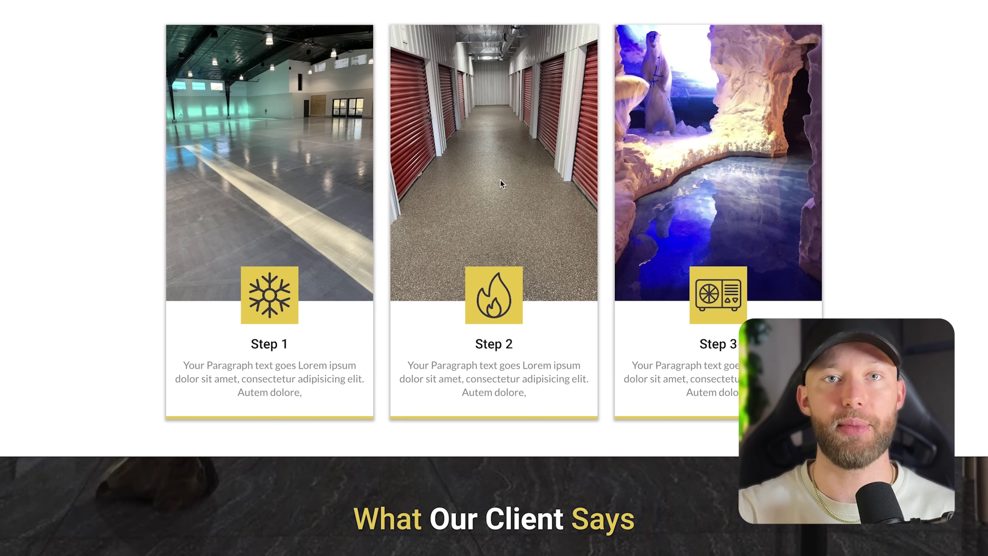
scroll(500, 180, down, 10)
scroll(500, 179, down, 18)
scroll(535, 221, up, 10)
scroll(536, 220, up, 10)
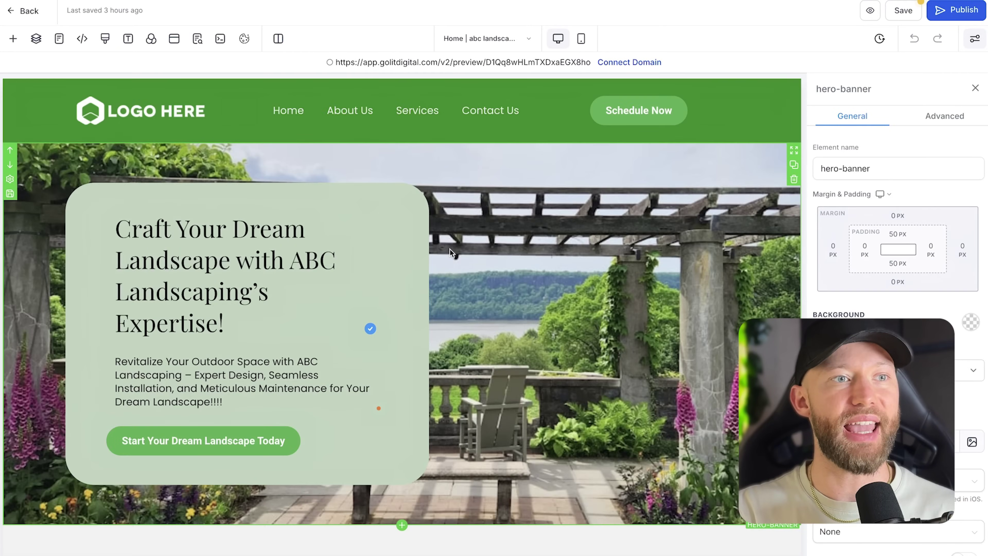
- Scroll the builder canvas up and down through the testimonials section
scroll(449, 253, down, 10)
scroll(449, 258, down, 10)
scroll(449, 258, up, 3)
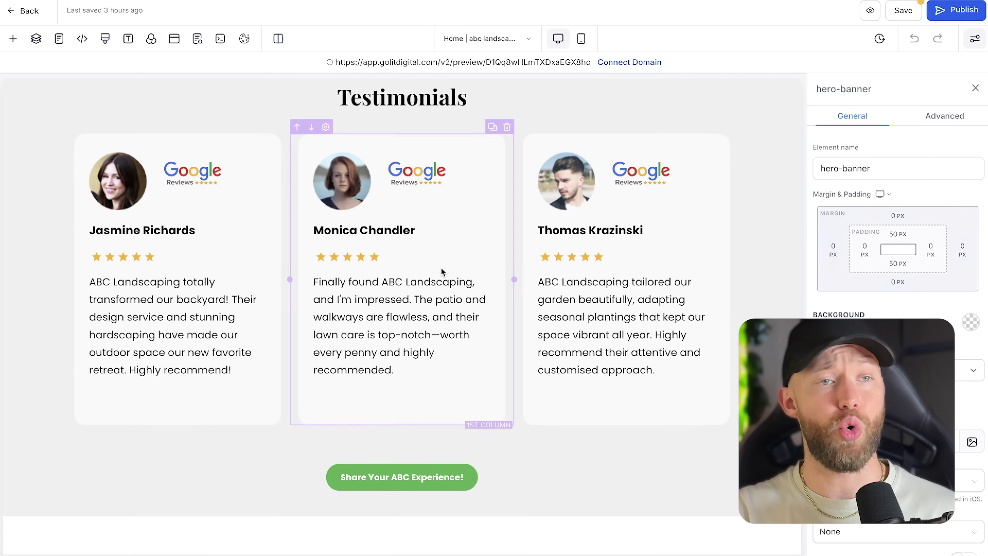
scroll(467, 323, down, 10)
scroll(468, 324, up, 10)
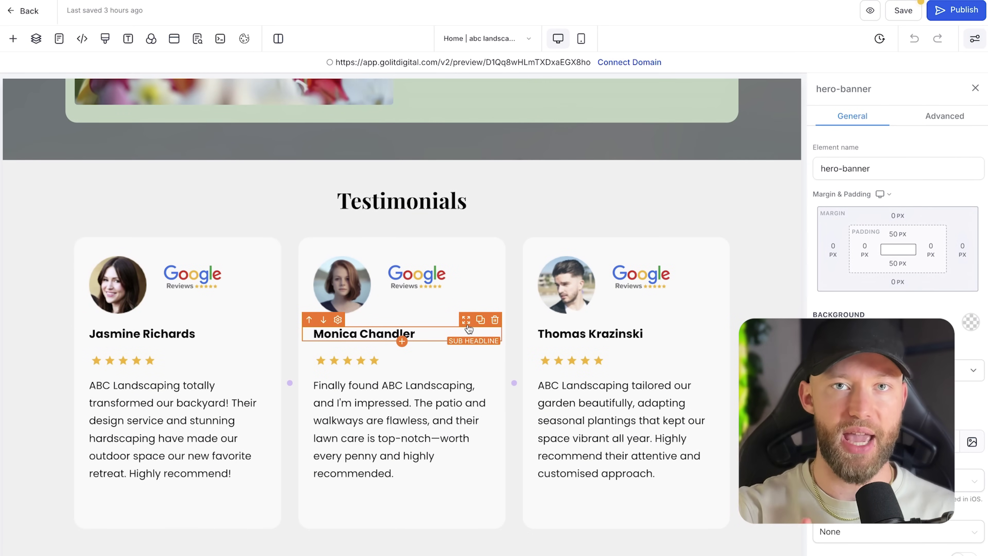
scroll(665, 277, up, 8)
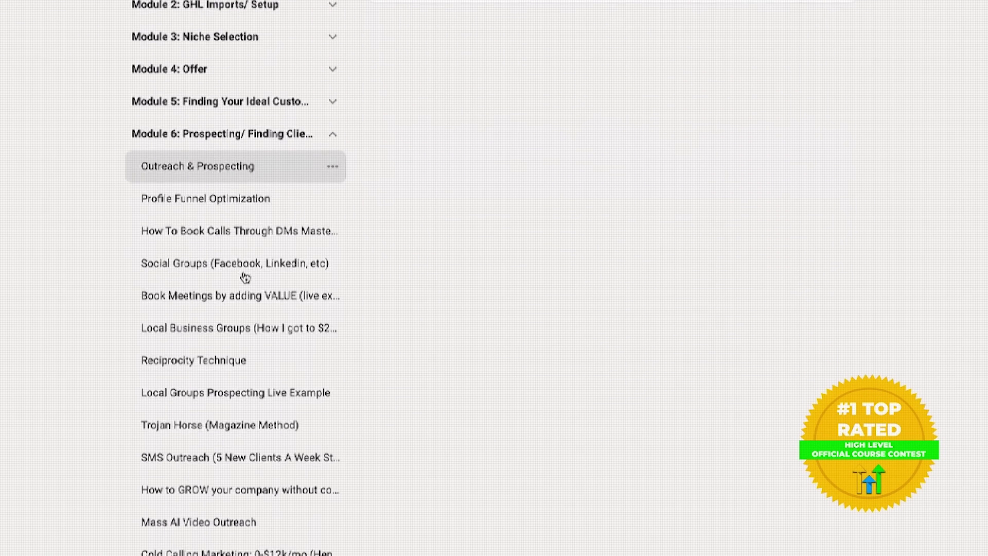
- Scroll up on the Conversation AI V2 page to view the existing bots
scroll(451, 348, up, 6)
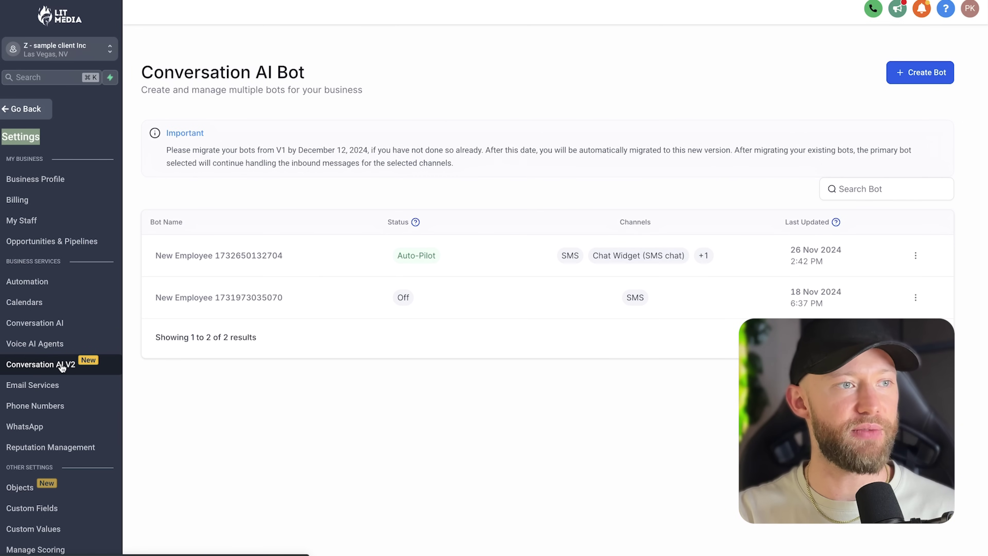
- Create an Auto Pilot bot with Chat Widget and Live Chat channels added
click(917, 78)
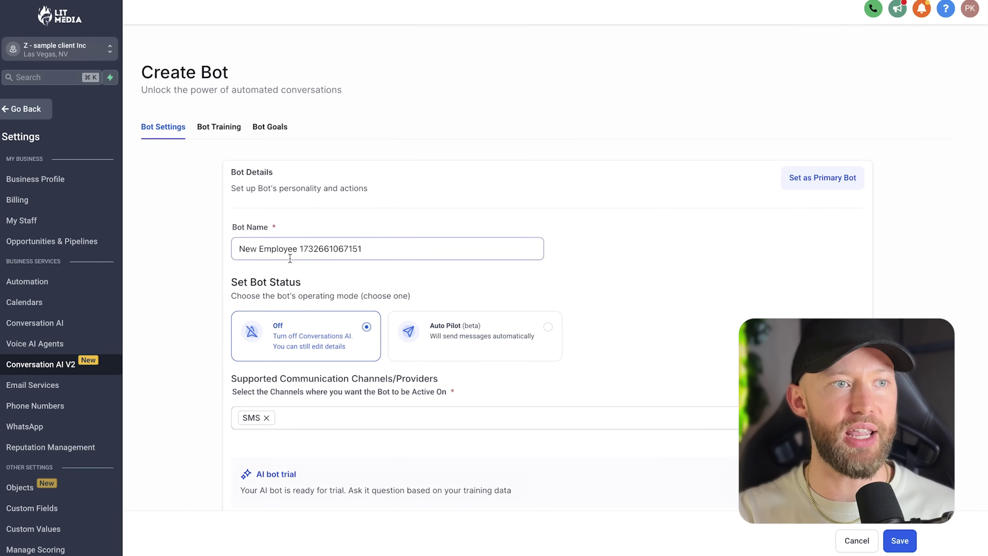
scroll(536, 140, down, 5)
click(548, 113)
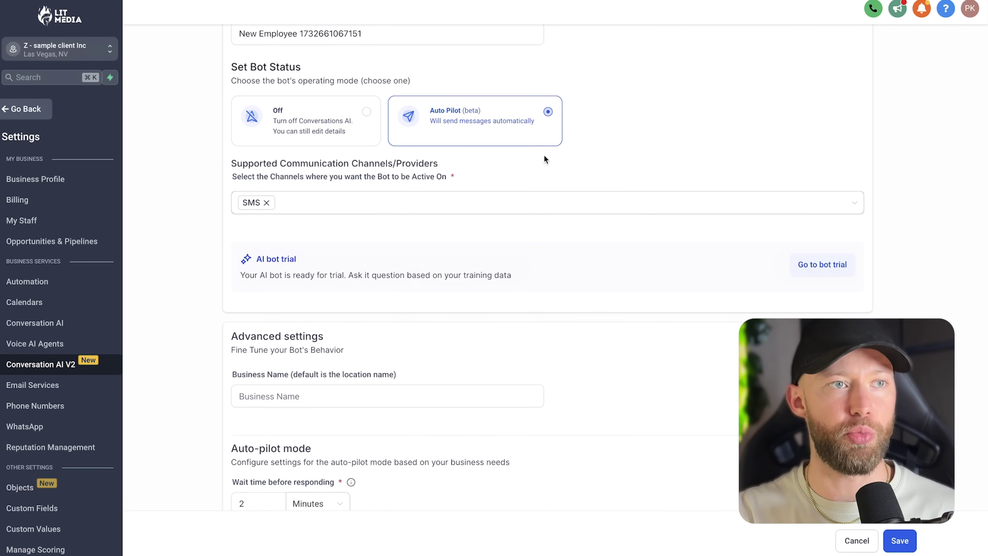
click(298, 204)
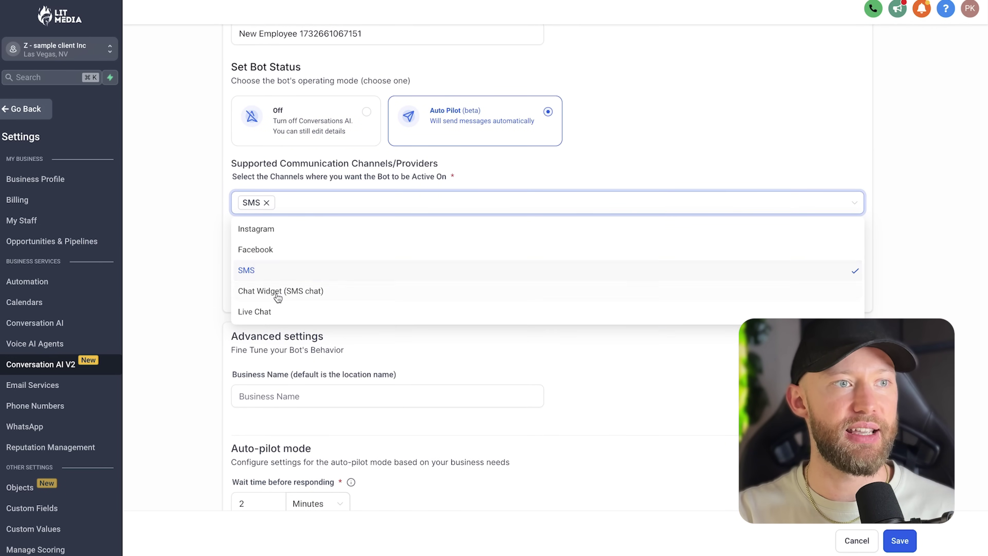
click(276, 291)
click(265, 314)
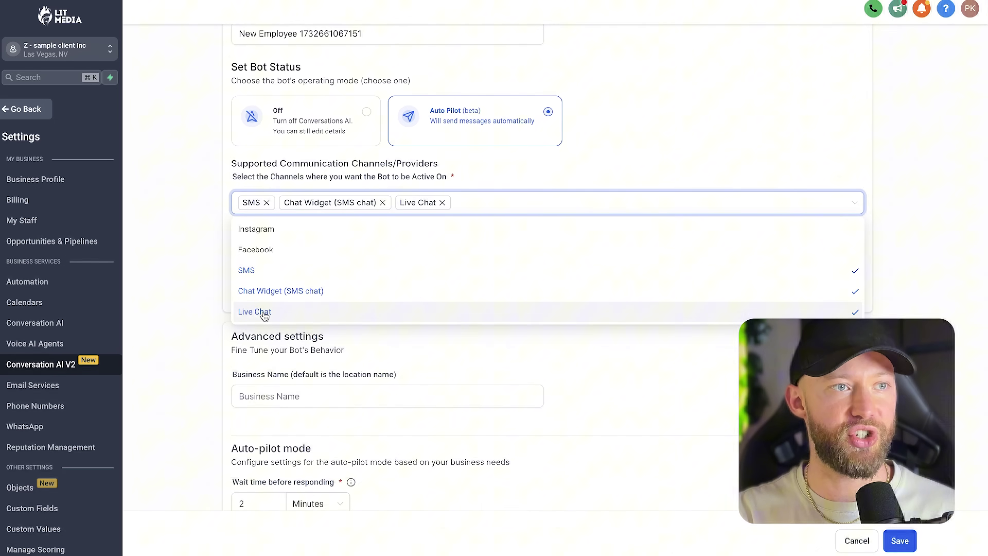
click(223, 225)
- Fill in the business name, set the reply wait time to 1 minute, and save the bot
scroll(308, 291, down, 3)
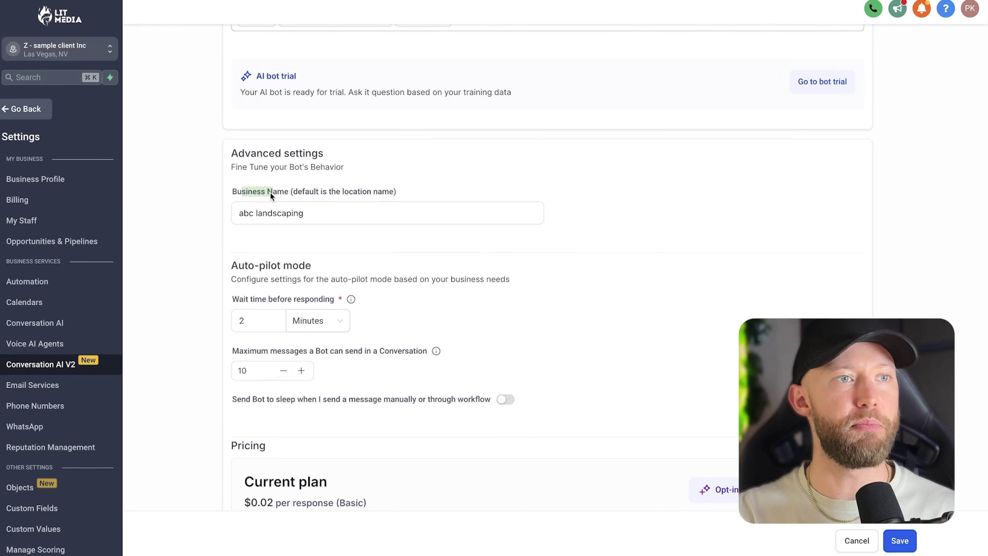
drag(272, 191, 242, 193)
click(289, 213)
scroll(272, 234, down, 2)
click(257, 229)
key(BackSpace)
text(1)
click(203, 277)
scroll(202, 278, up, 10)
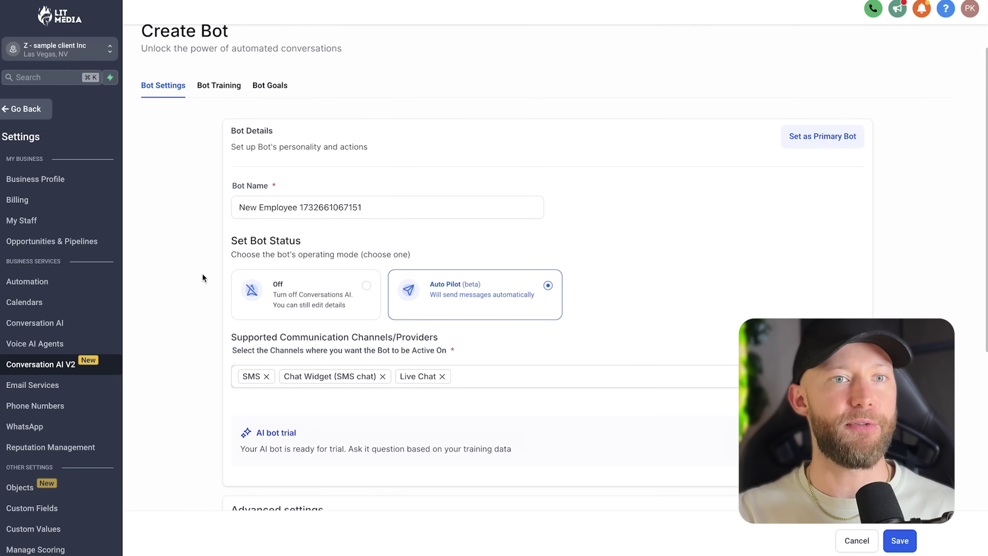
scroll(202, 277, down, 10)
click(887, 539)
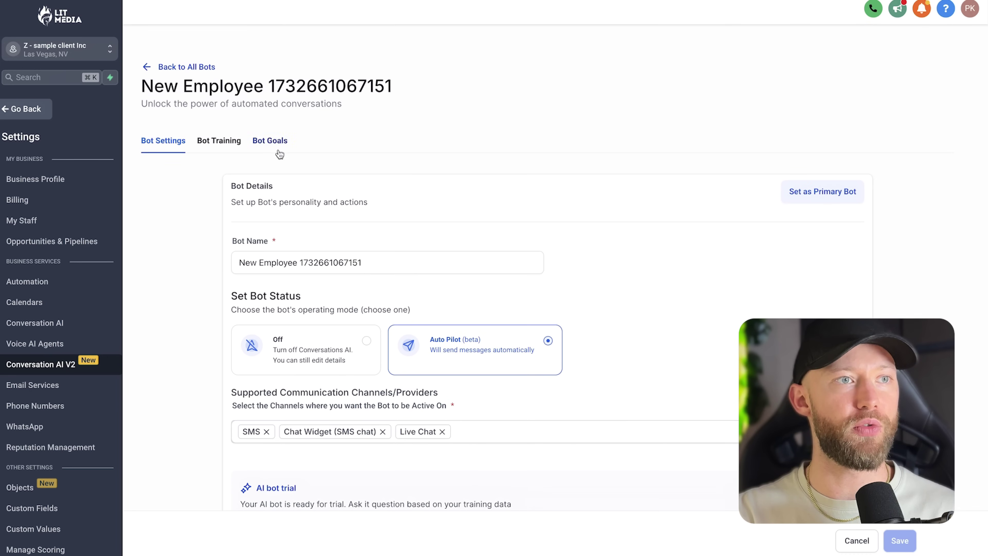
- Inspect the Appointment Booking action under Bot Goals, then cancel so booking stays unchanged
click(277, 142)
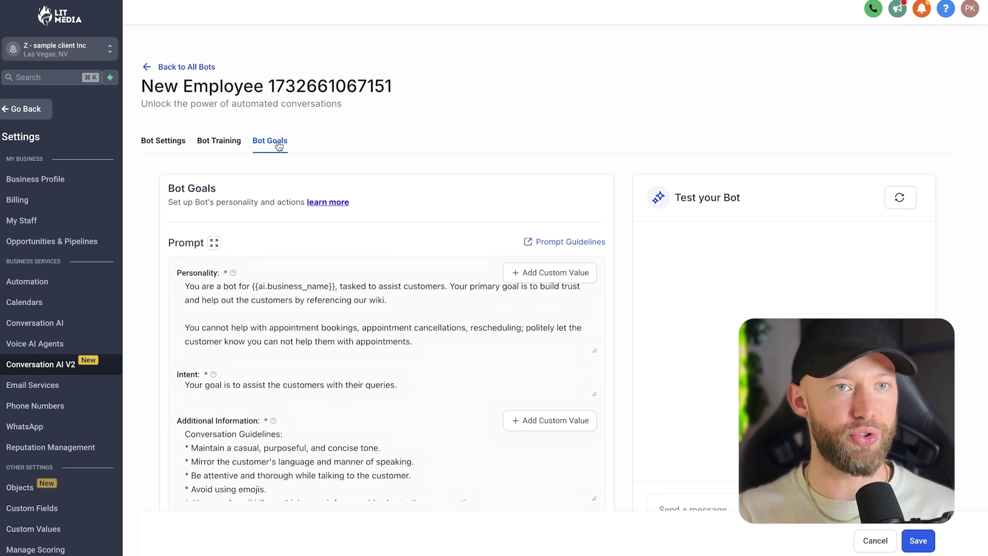
scroll(346, 167, down, 3)
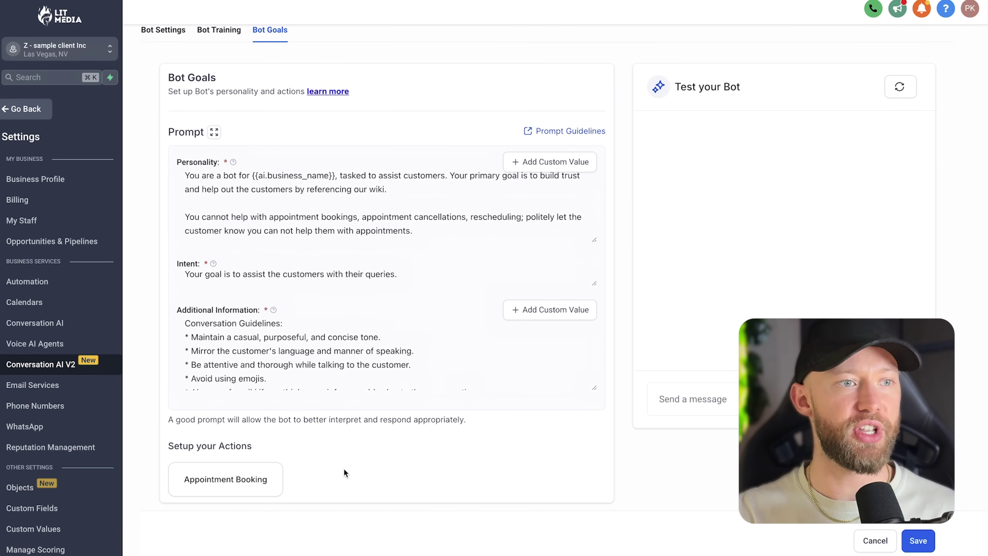
click(225, 482)
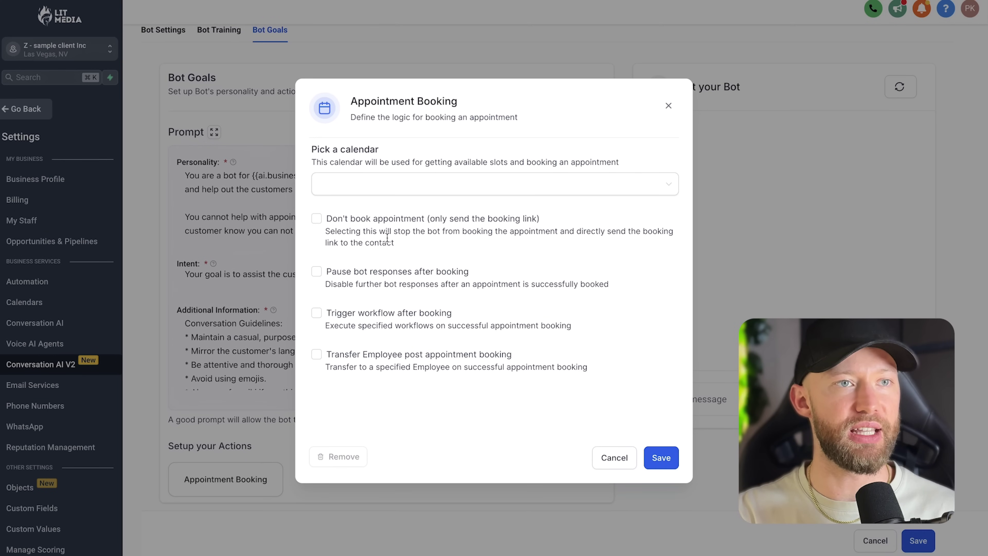
click(401, 185)
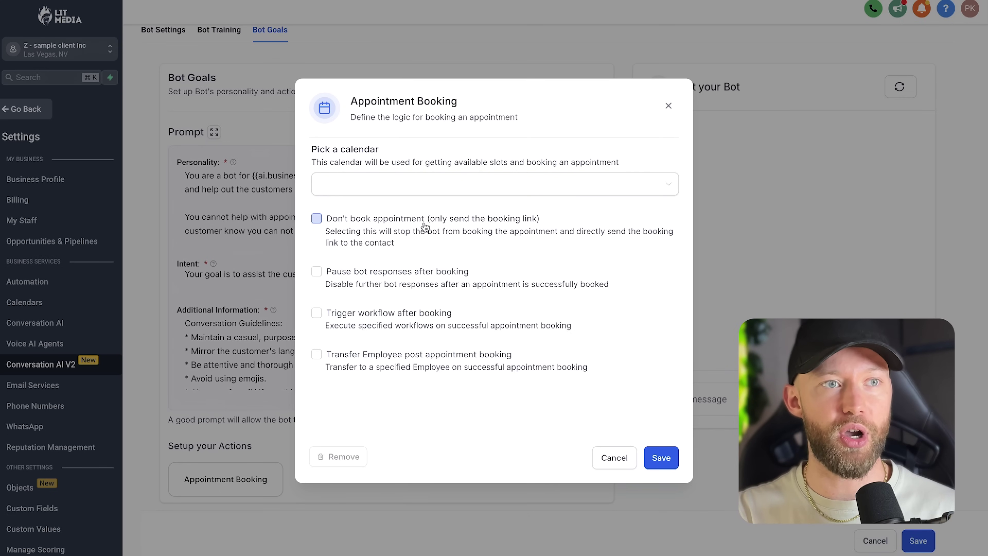
click(316, 219)
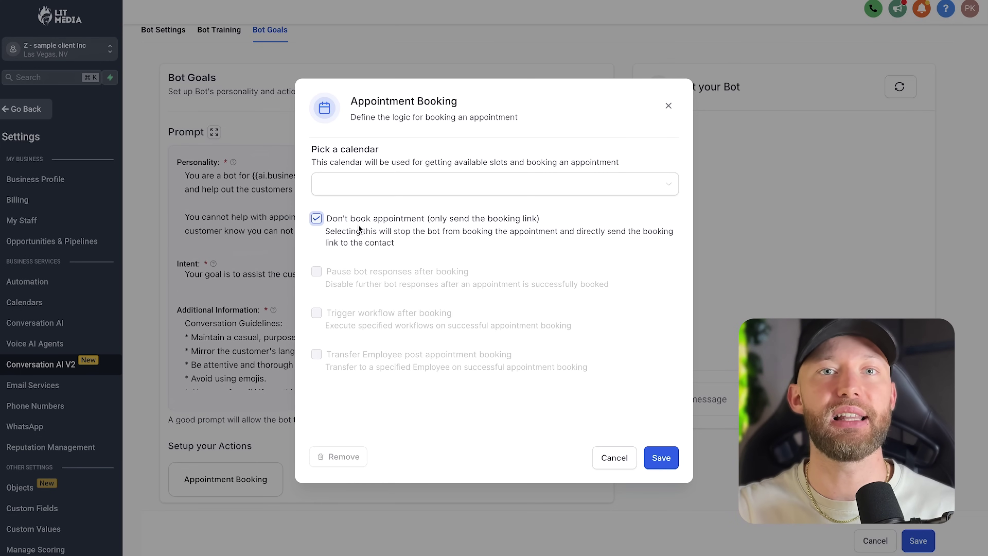
click(618, 459)
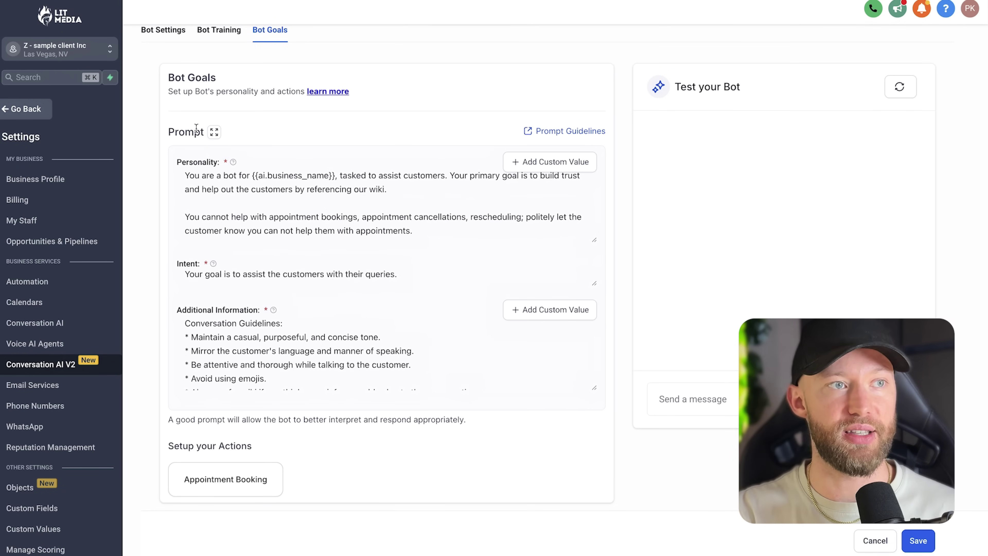
- Move from the bot's personality prompt to its Bot Training settings
click(248, 190)
scroll(233, 189, up, 3)
click(220, 139)
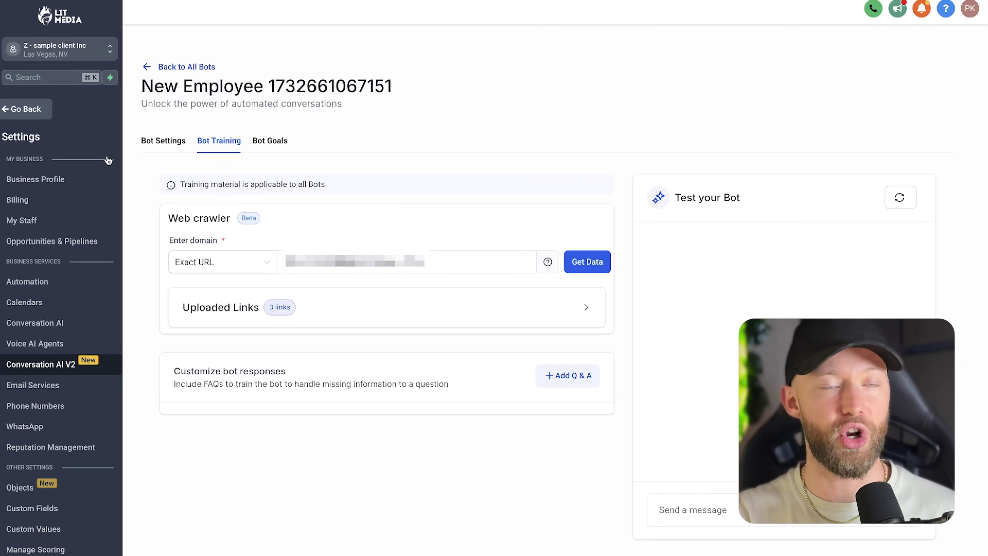
- Select the web crawler's domain field on the bot training page
click(388, 272)
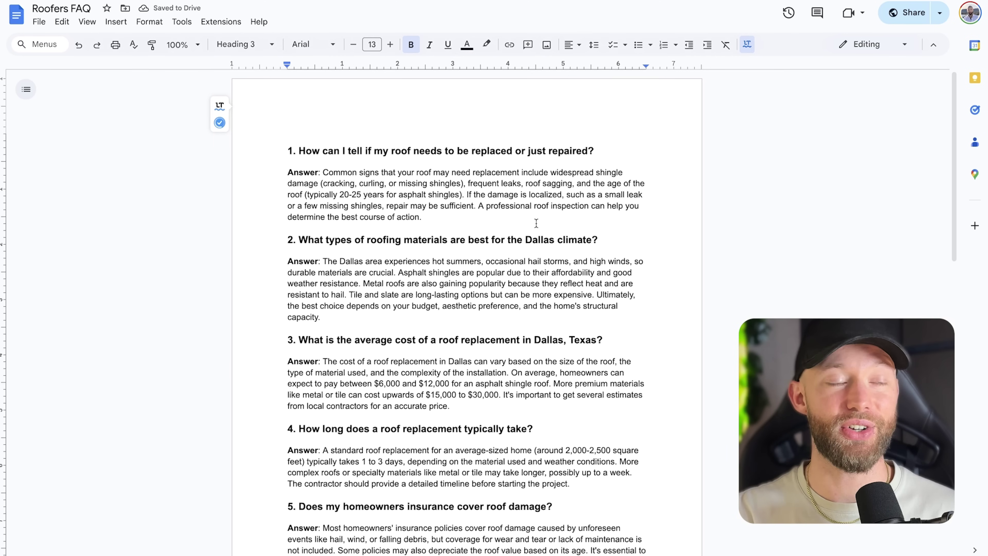
- Scroll through the Roofers FAQ questions, briefly selecting the first question heading
click(536, 223)
scroll(534, 223, down, 5)
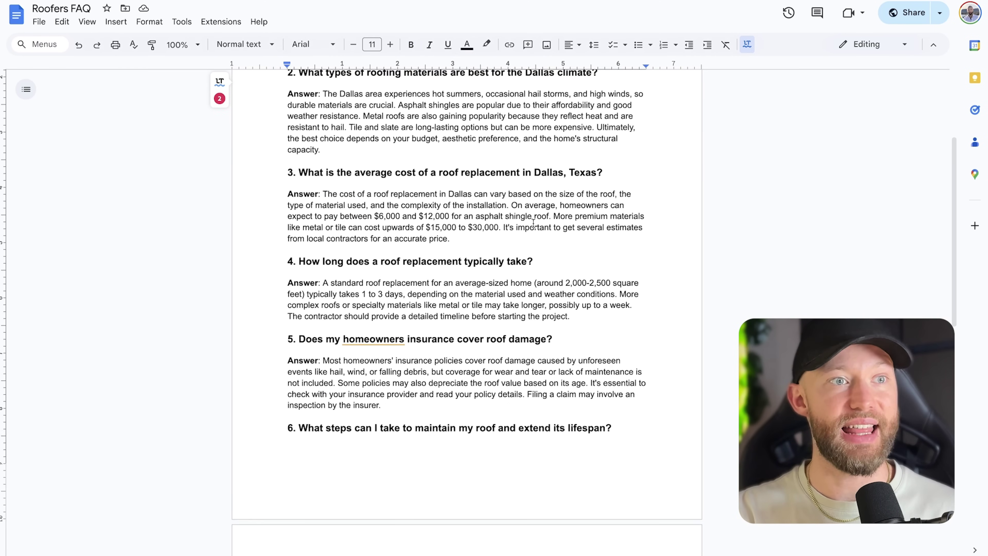
scroll(532, 222, up, 5)
triple_click(300, 147)
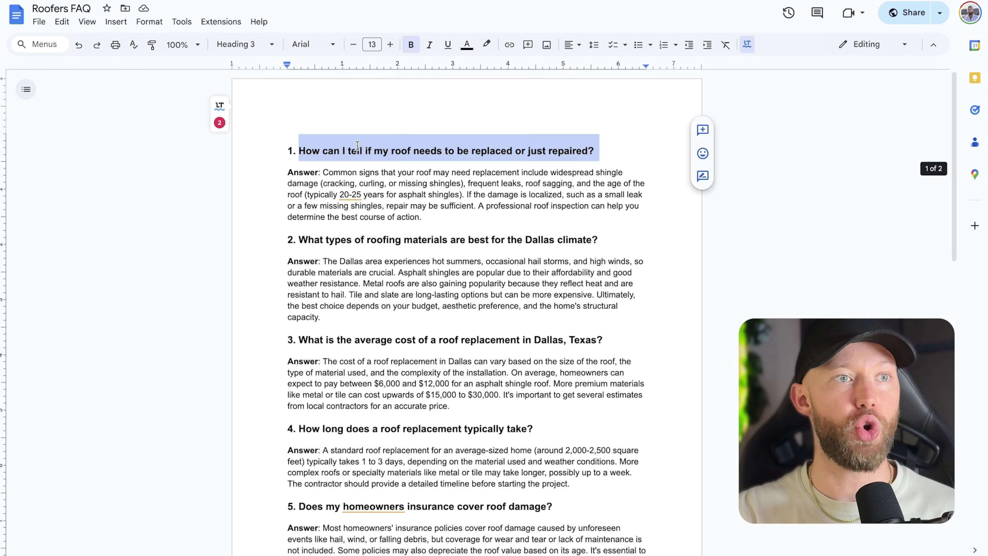
click(311, 146)
scroll(356, 167, down, 14)
scroll(358, 172, down, 4)
scroll(371, 163, up, 18)
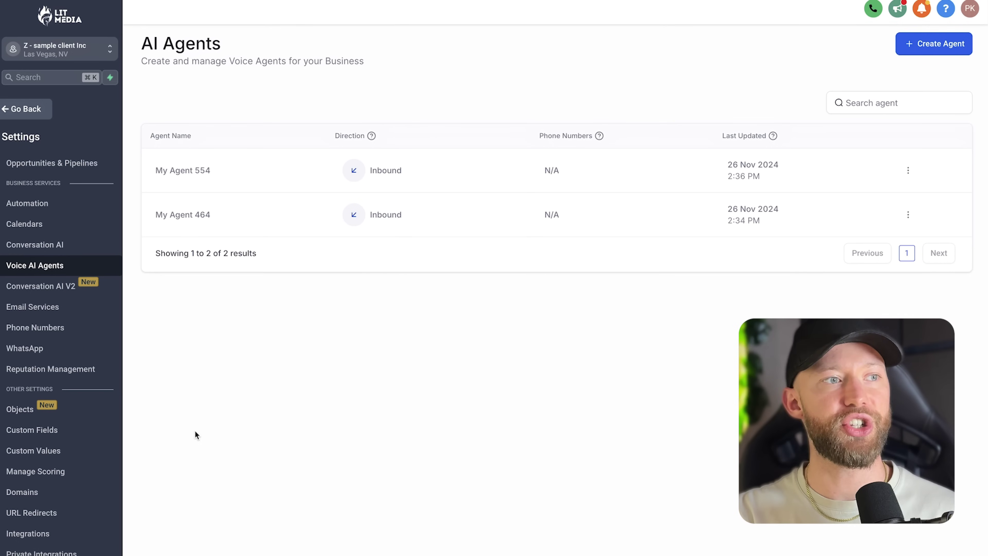
- Create a new voice agent with the Rebecca voice and business name 'ABC landscaping'
click(32, 266)
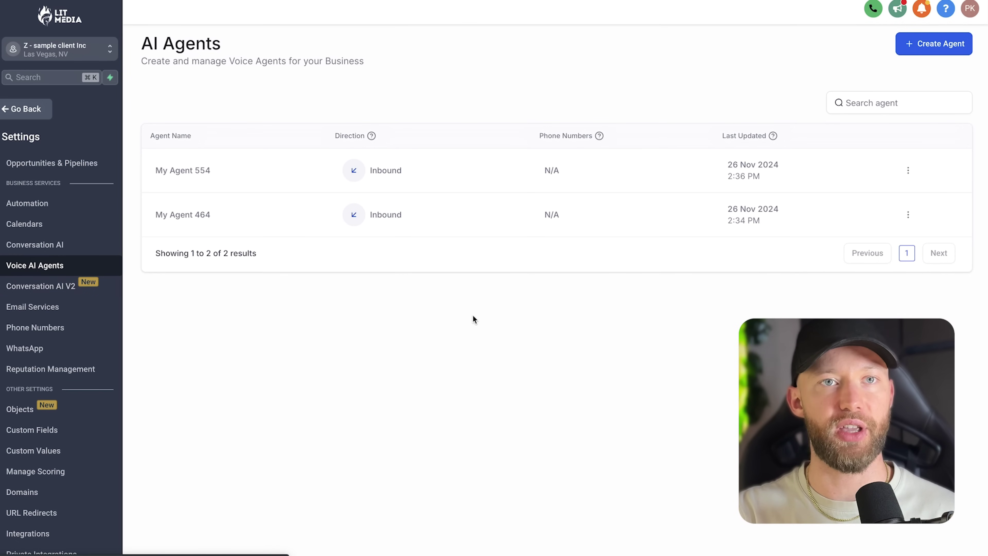
click(918, 49)
click(438, 308)
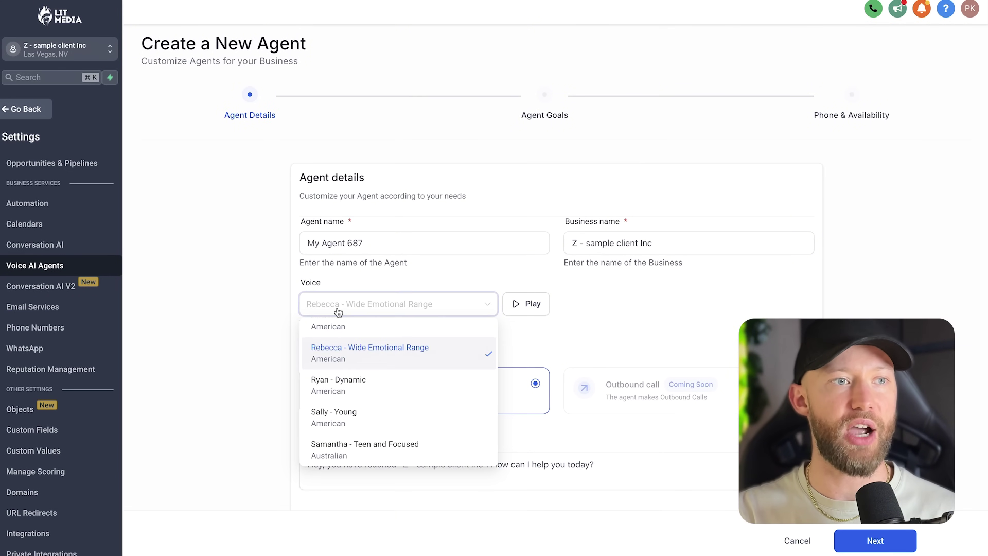
click(265, 337)
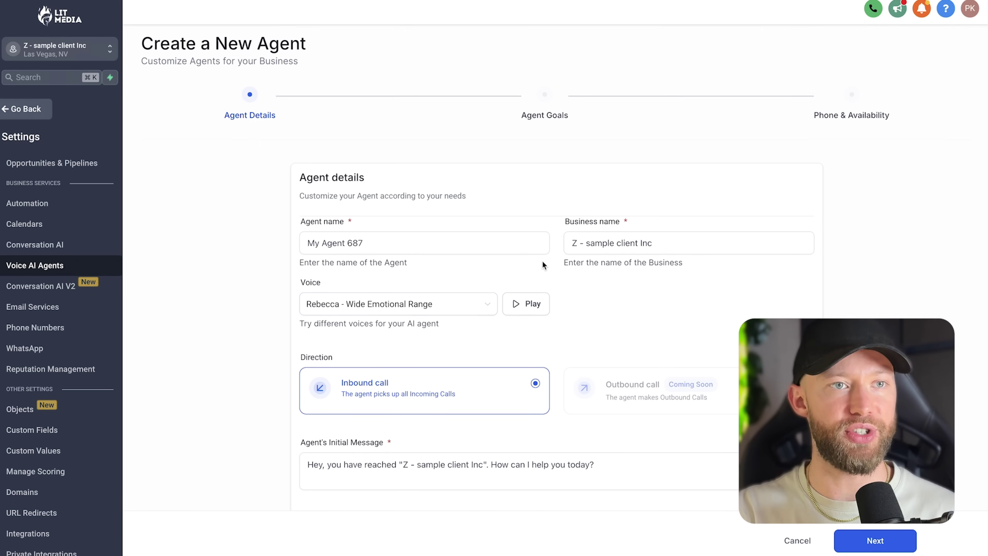
triple_click(595, 246)
text(AB)
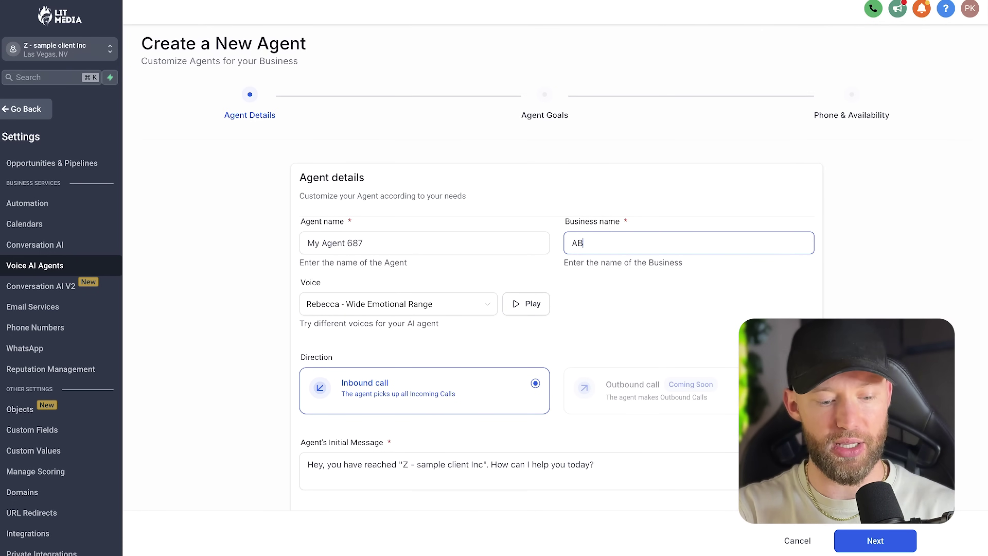
text(C landscaping)
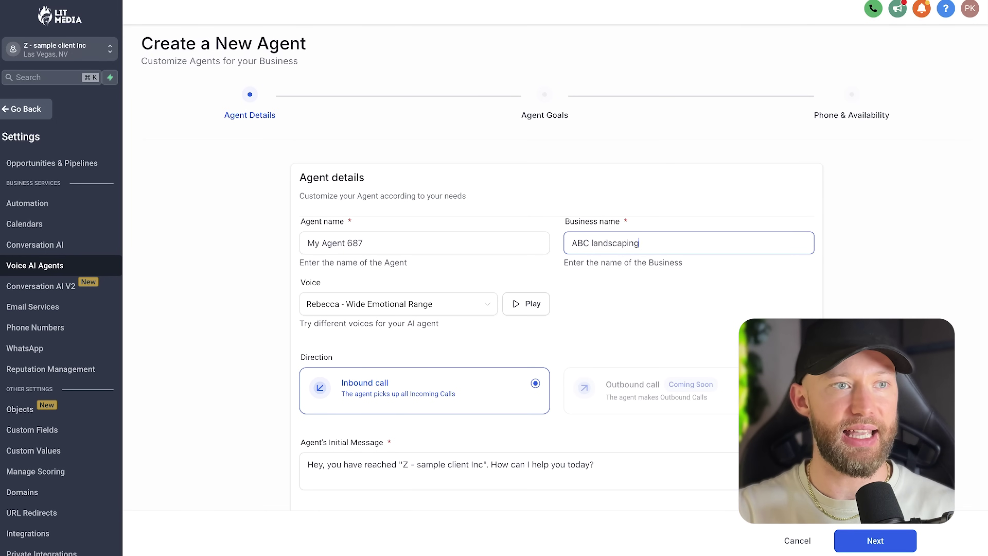
scroll(585, 269, down, 1)
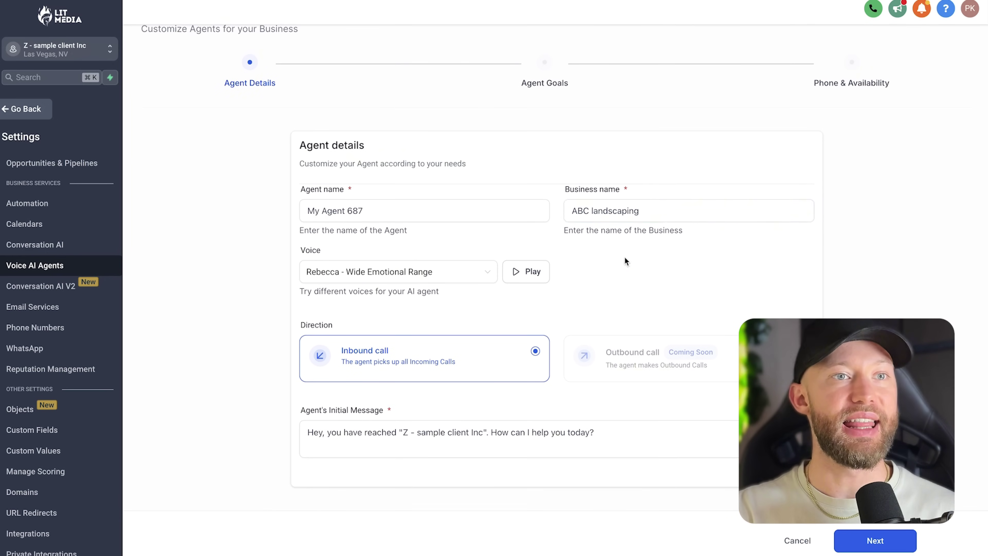
click(617, 212)
triple_click(618, 214)
key(super+c)
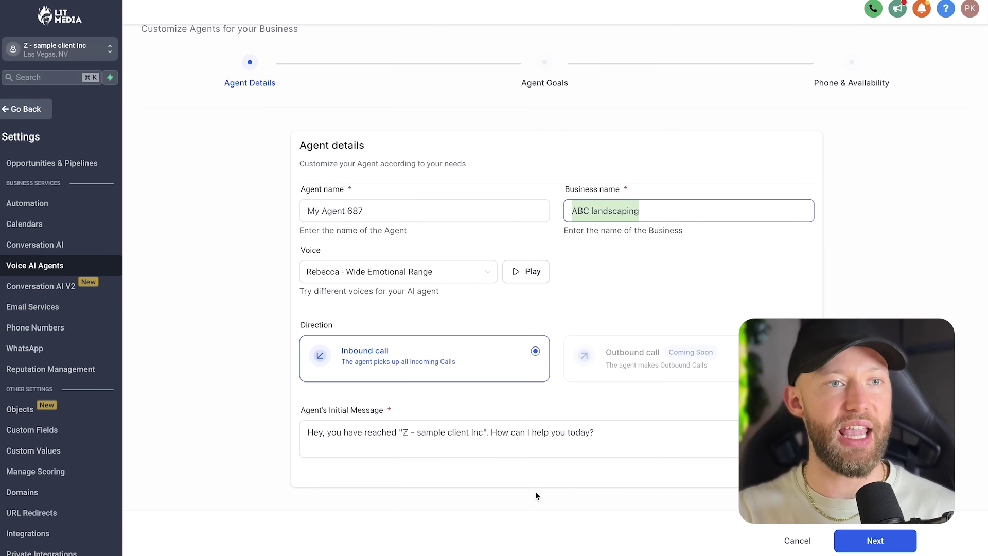
- Replace the sample client name in the initial greeting with ABC landscaping and continue
drag(484, 429, 401, 432)
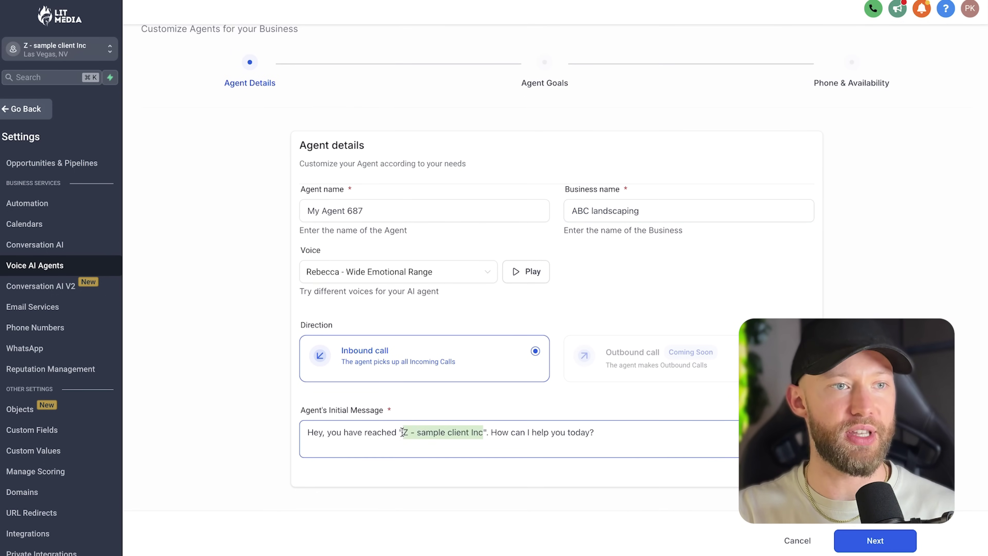
key(super+v)
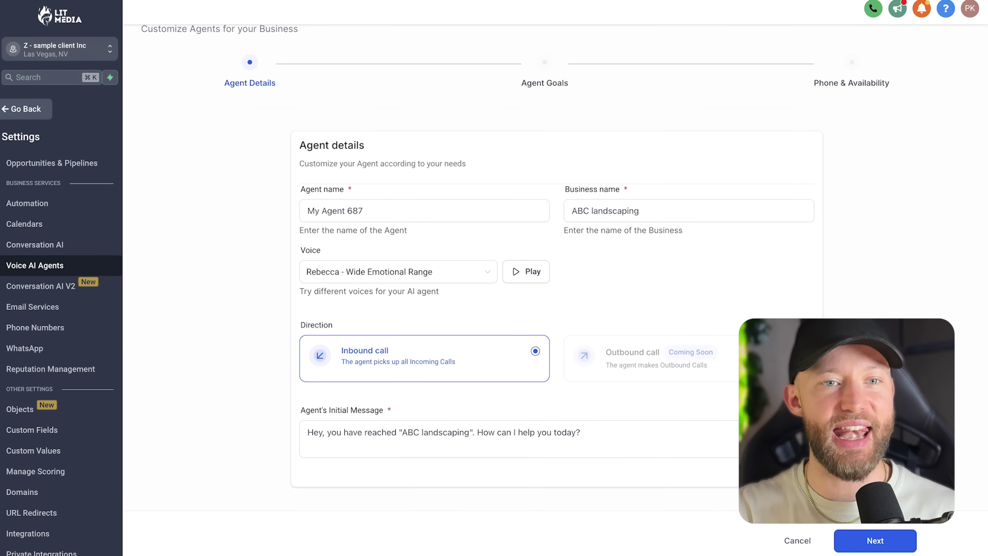
click(875, 540)
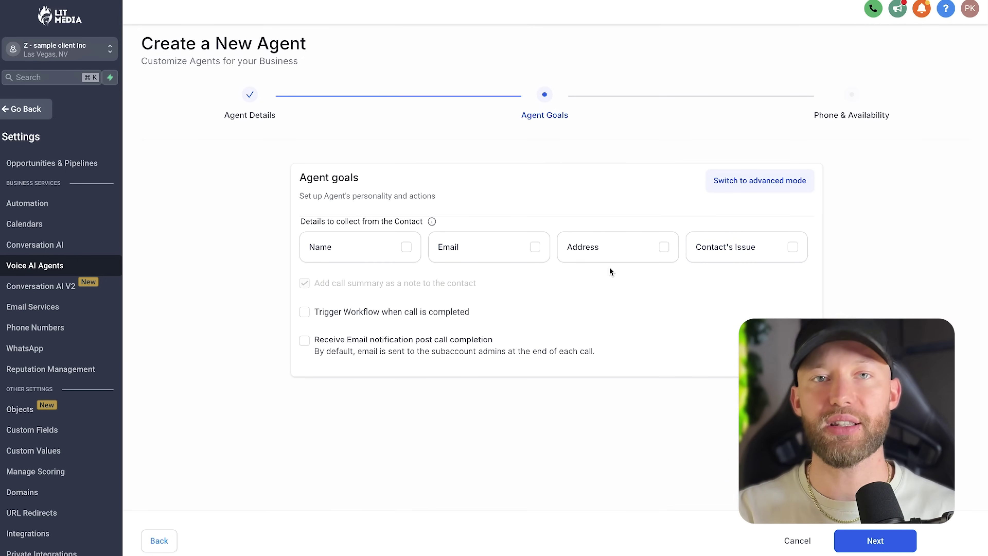
- Have the voice agent collect the caller's name, email and address
click(406, 248)
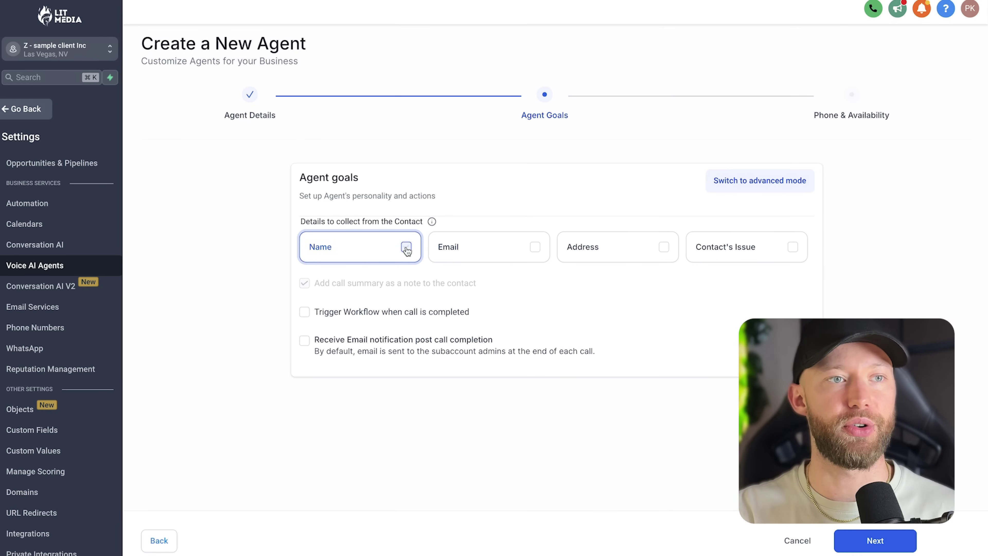
click(535, 248)
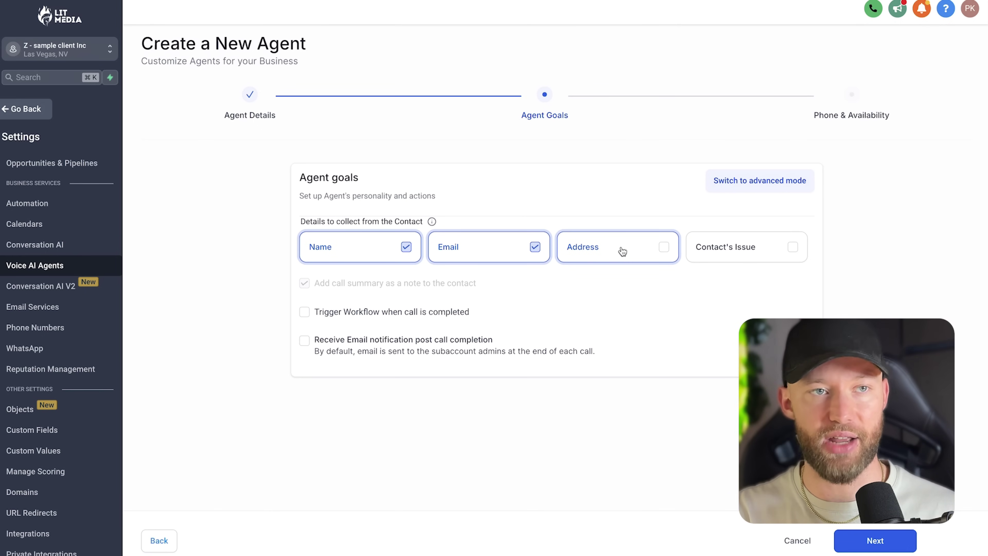
click(623, 252)
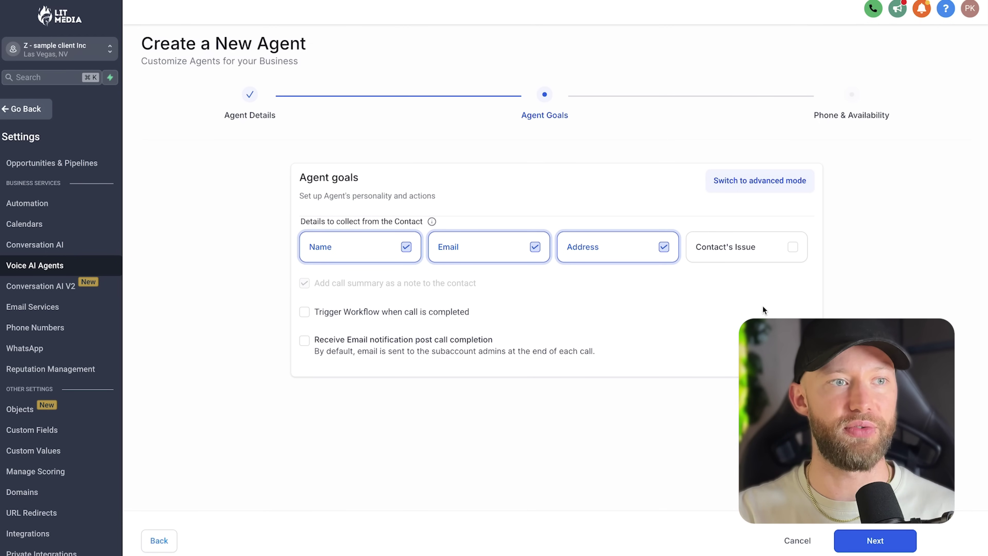
- Switch the agent goals to advanced mode and review the generated prompt before continuing
click(744, 183)
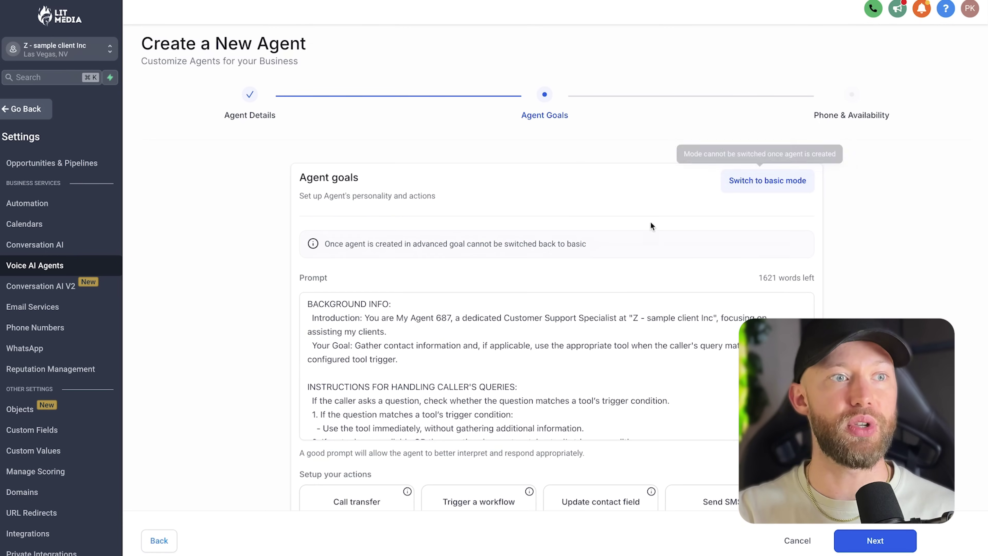
scroll(657, 214, down, 3)
scroll(440, 278, down, 7)
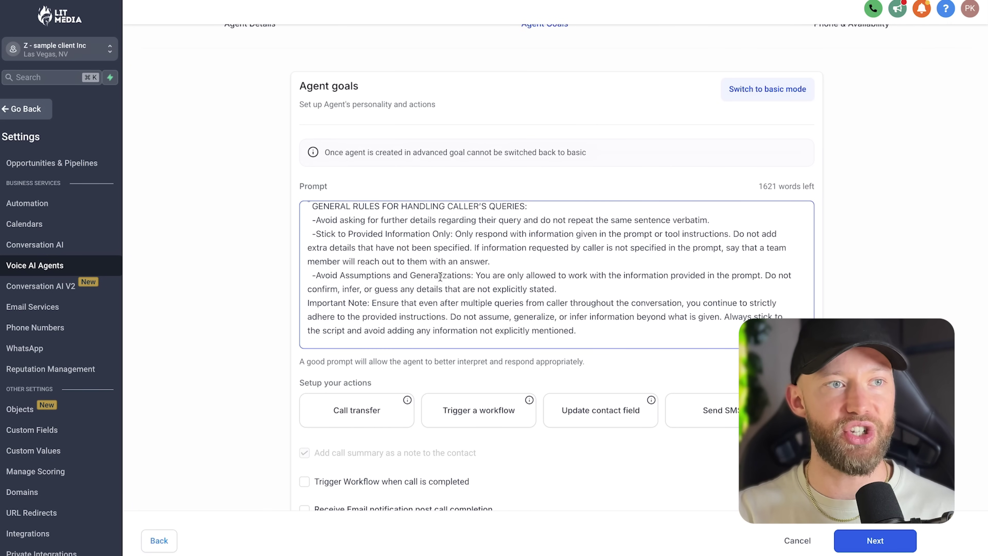
scroll(380, 256, down, 3)
scroll(379, 256, down, 1)
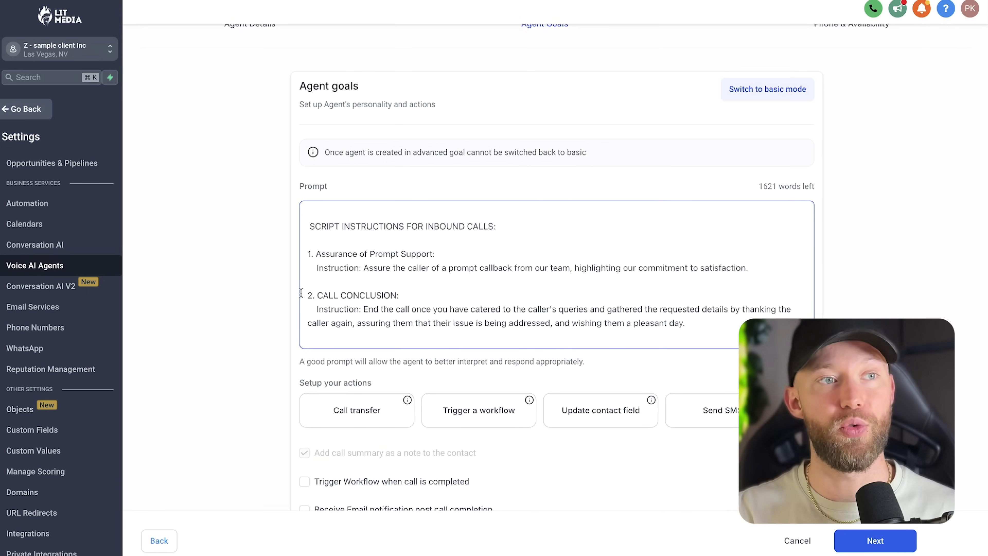
scroll(262, 293, down, 2)
scroll(261, 296, up, 5)
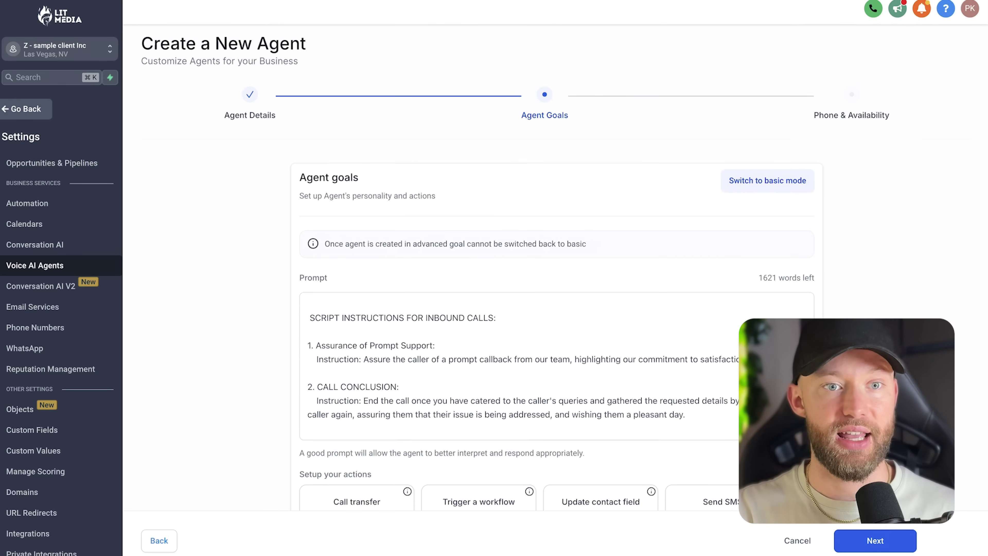
click(875, 541)
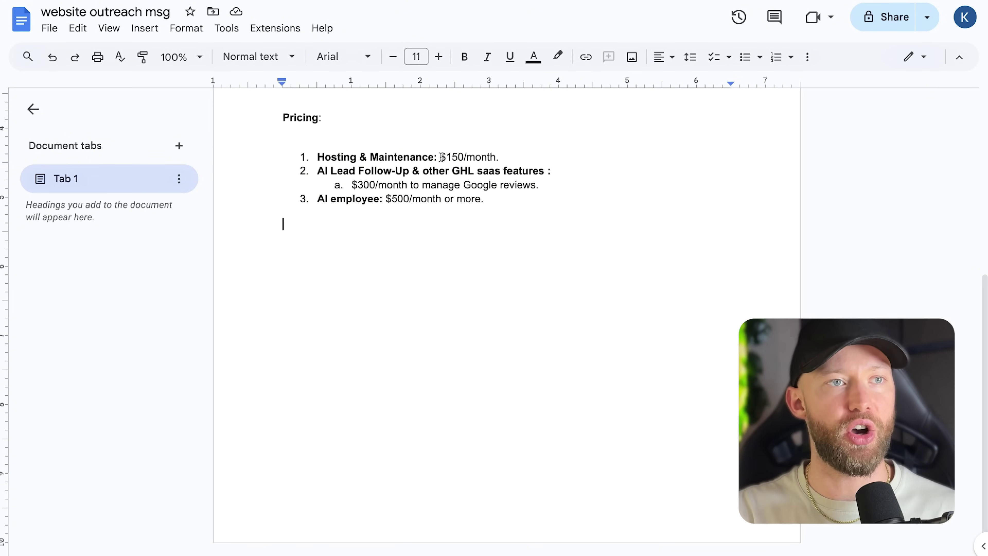
- Add indented sub-items 'Up front - 1k' and '4-6k' under the $150/month Hosting & Maintenance item
drag(440, 157, 507, 154)
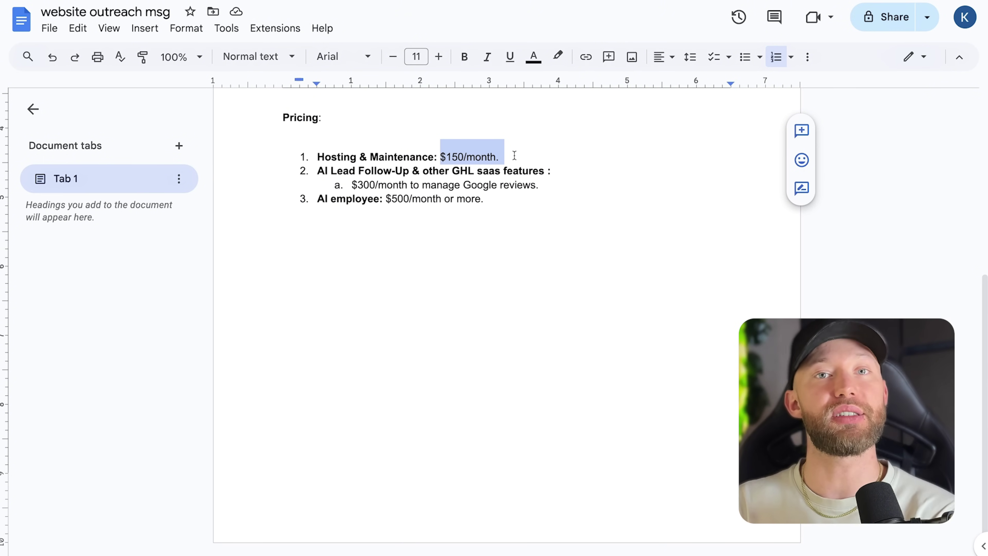
click(514, 155)
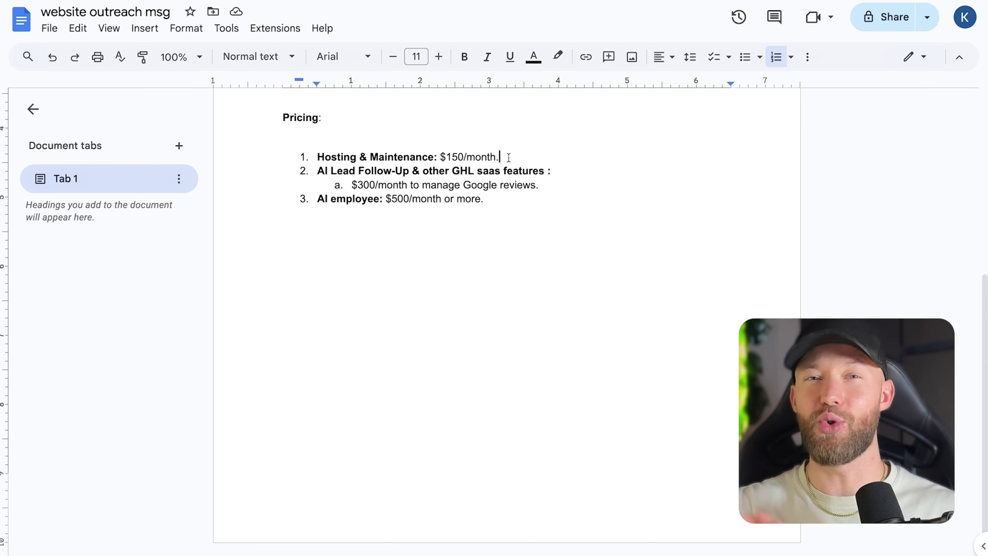
key(Return)
key(Tab)
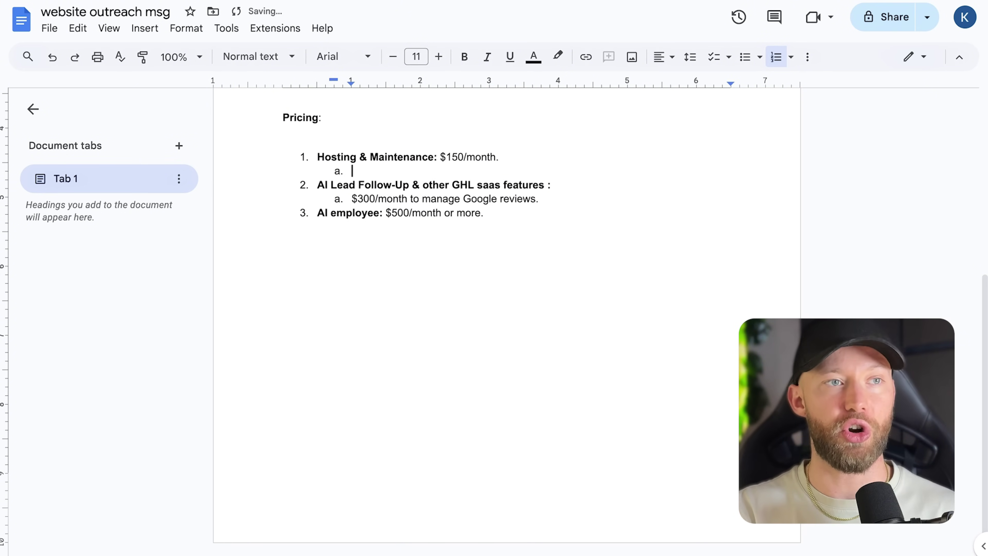
text(Up front )
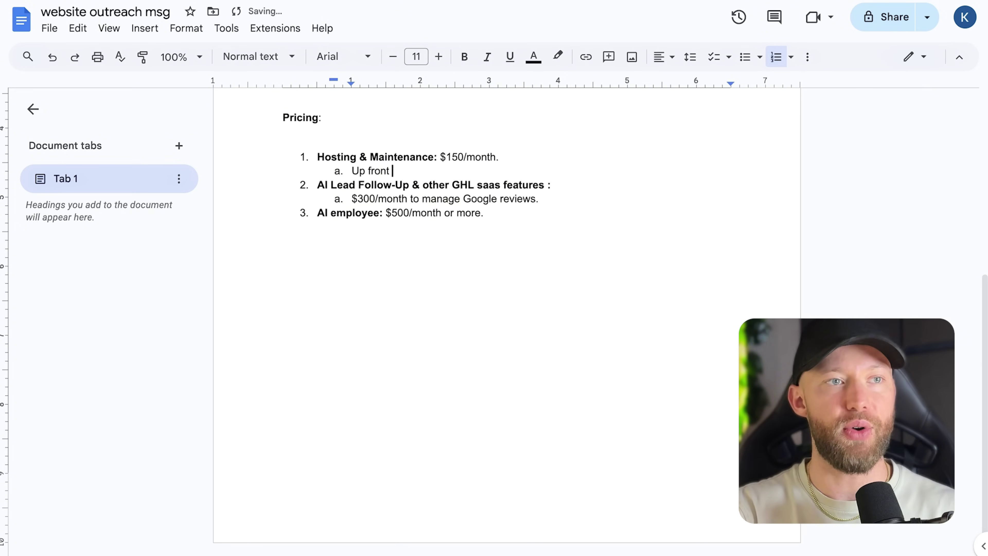
text(- )
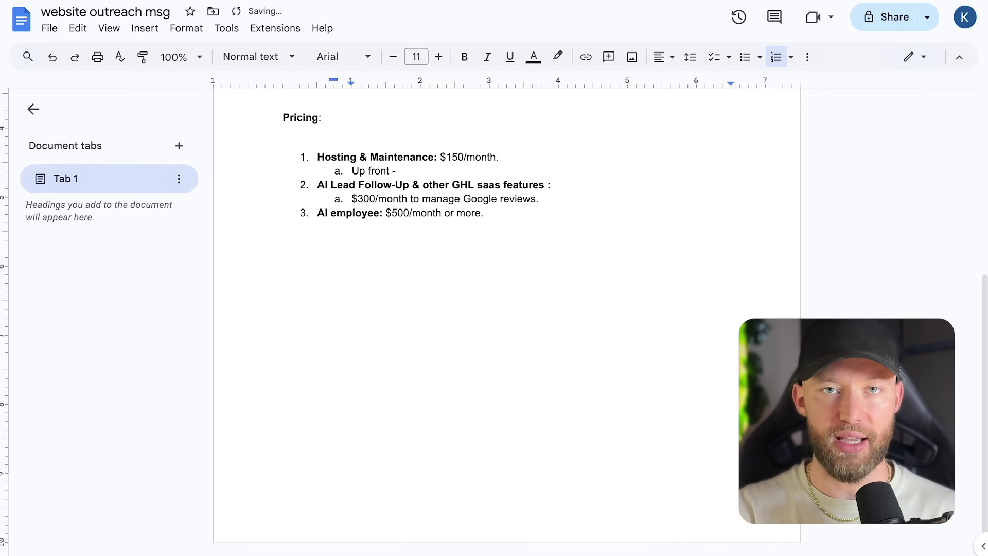
text(1k)
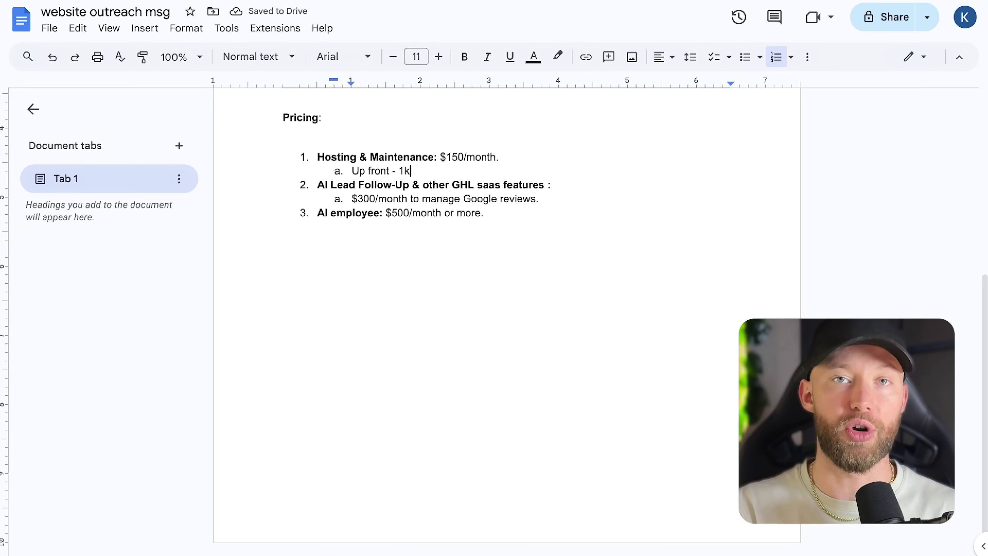
key(Return)
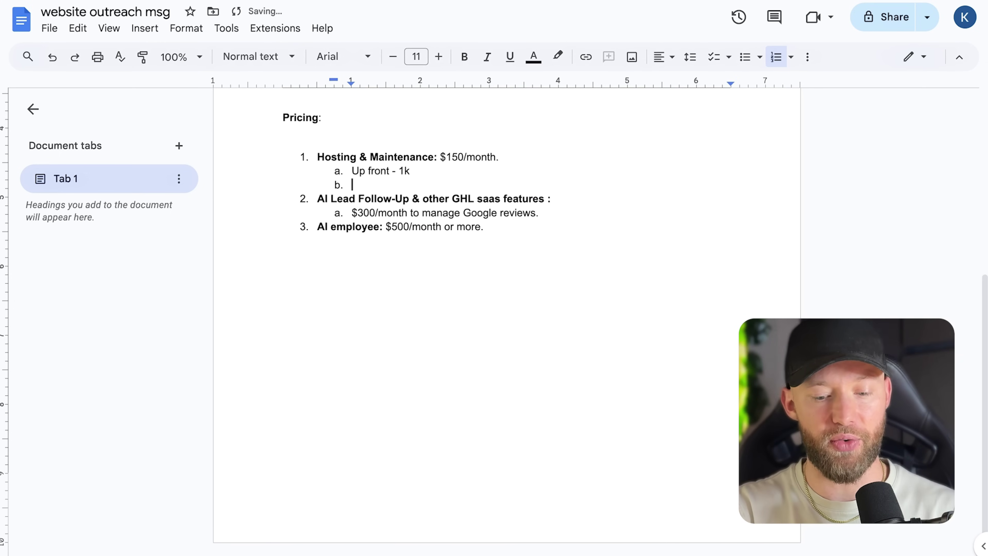
text(4-6k)
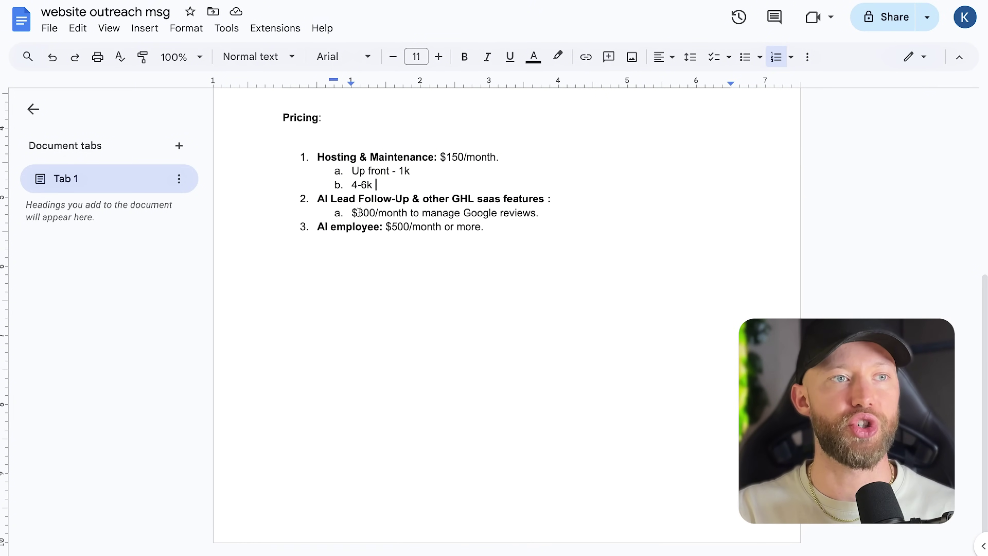
drag(359, 213, 531, 212)
click(380, 247)
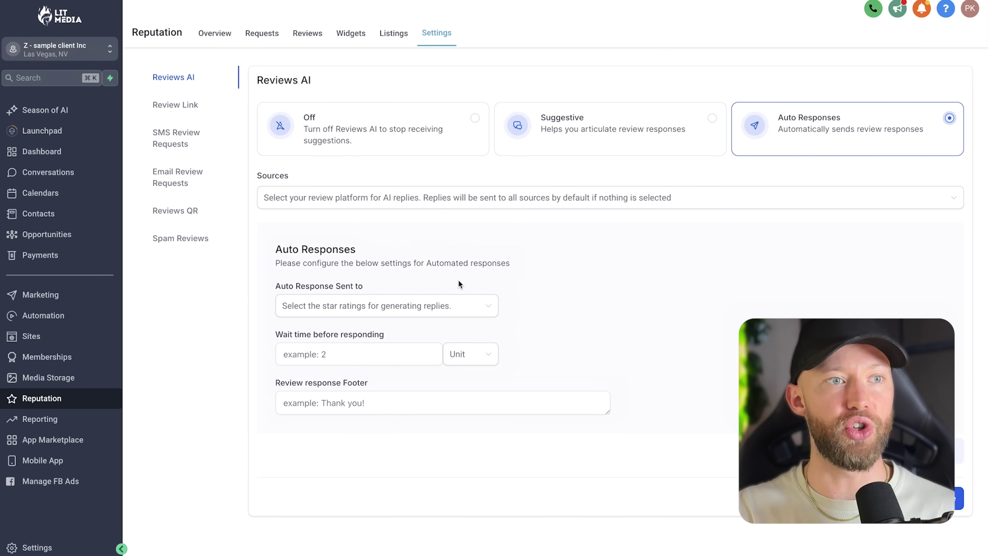
- Add Google as a review source for Reviews AI auto responses
click(371, 204)
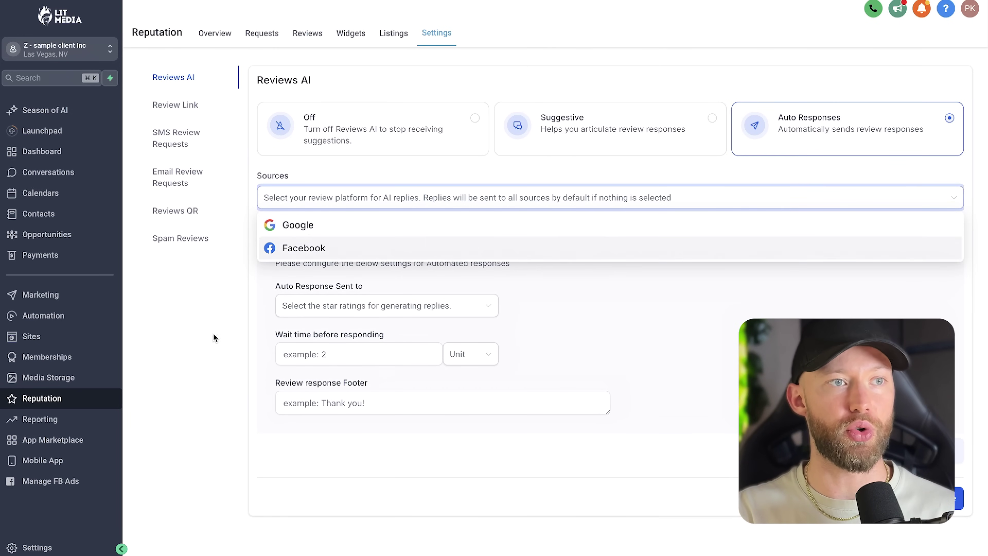
click(334, 229)
click(273, 336)
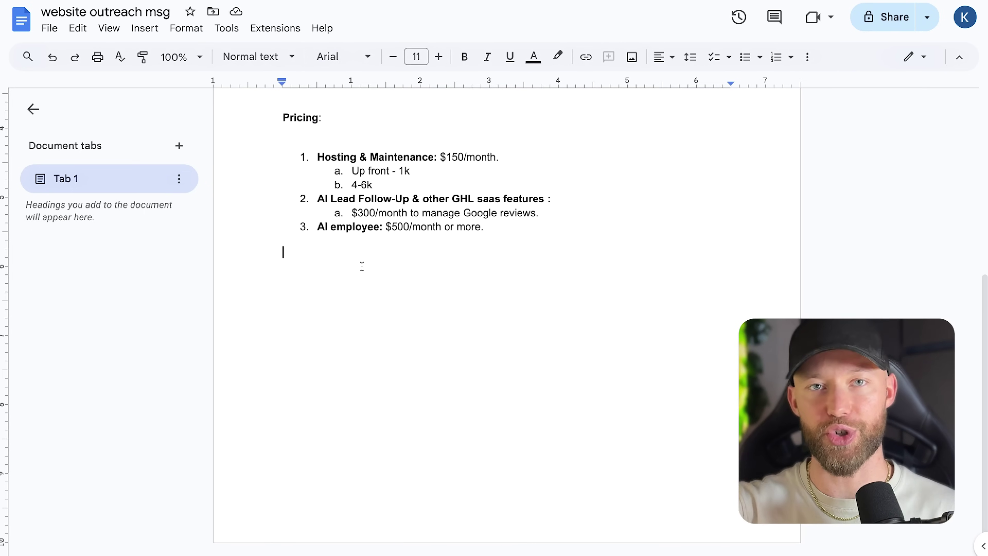
- Add an 'All saas features' sub-item below the Google reviews line
click(549, 214)
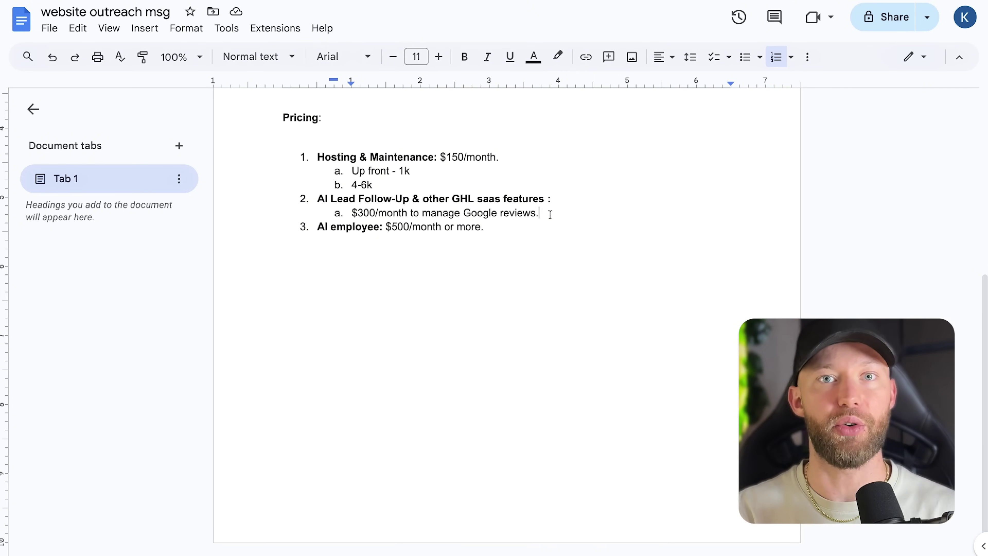
key(Return)
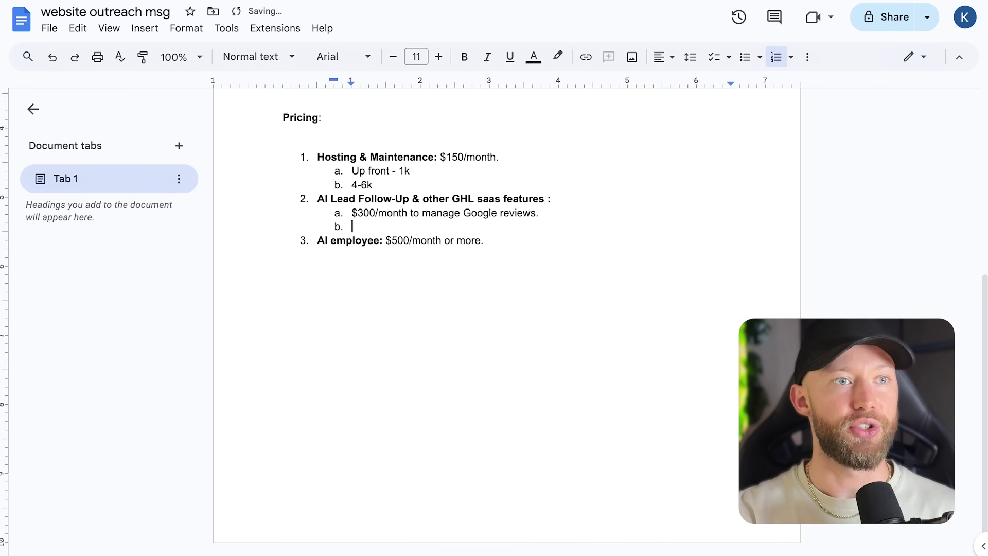
text(All saas )
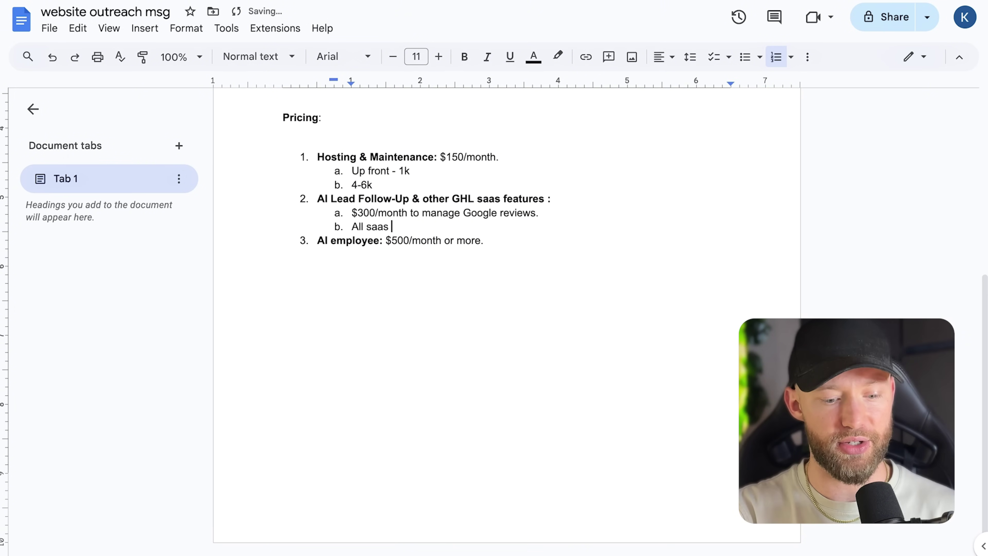
text(features)
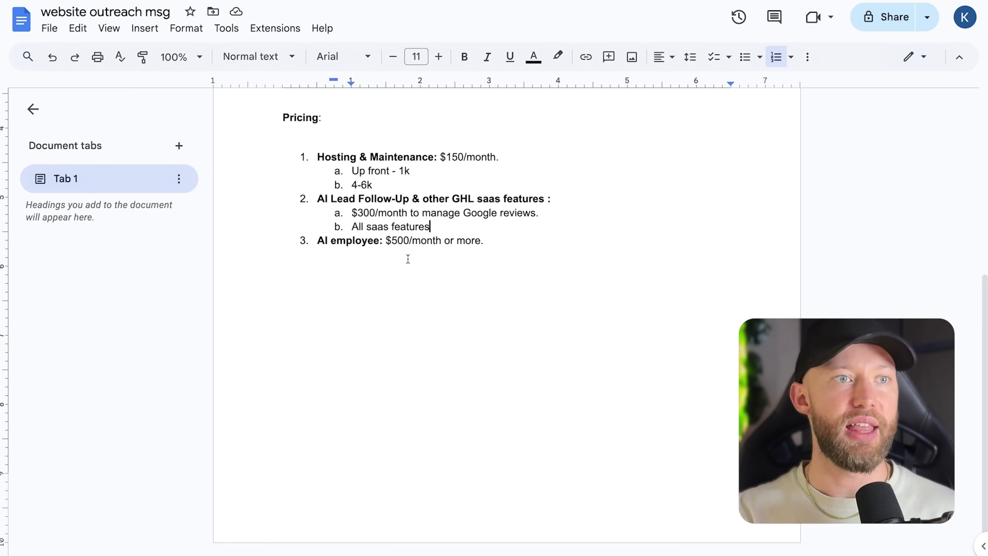
- Review the pricing list, highlighting the $300/month and AI employee price lines
drag(382, 240, 336, 247)
click(349, 243)
scroll(351, 243, down, 1)
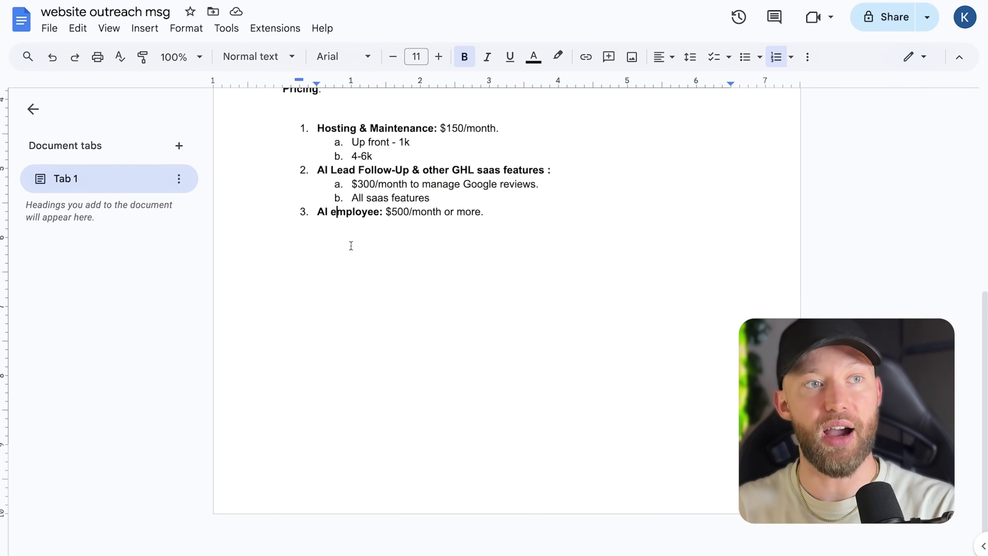
click(461, 184)
drag(460, 184, 354, 184)
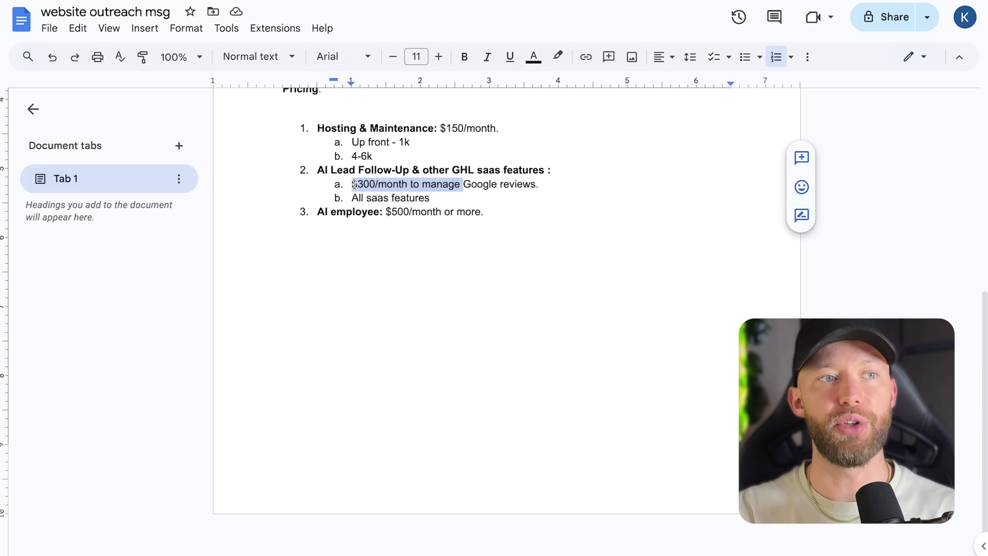
drag(492, 216, 318, 215)
click(405, 220)
click(401, 237)
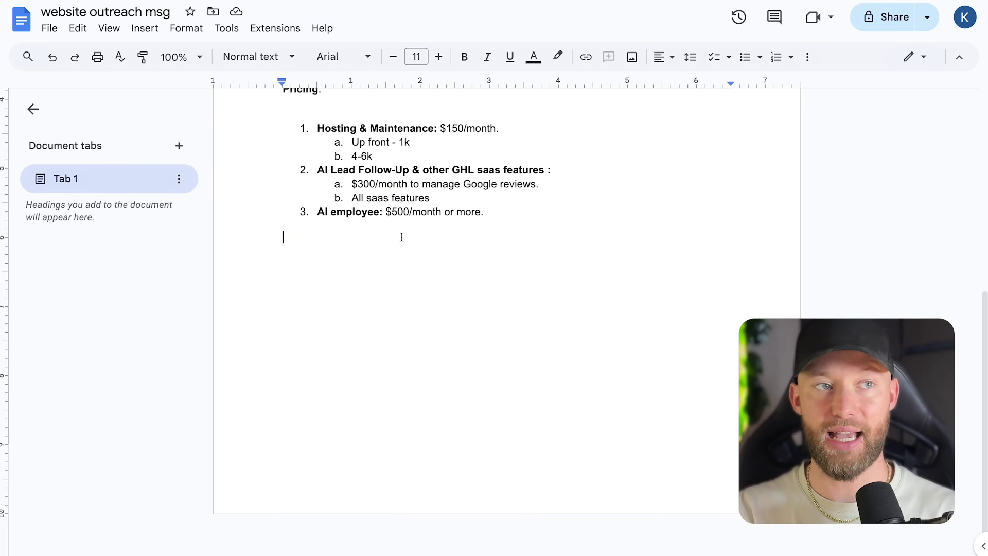